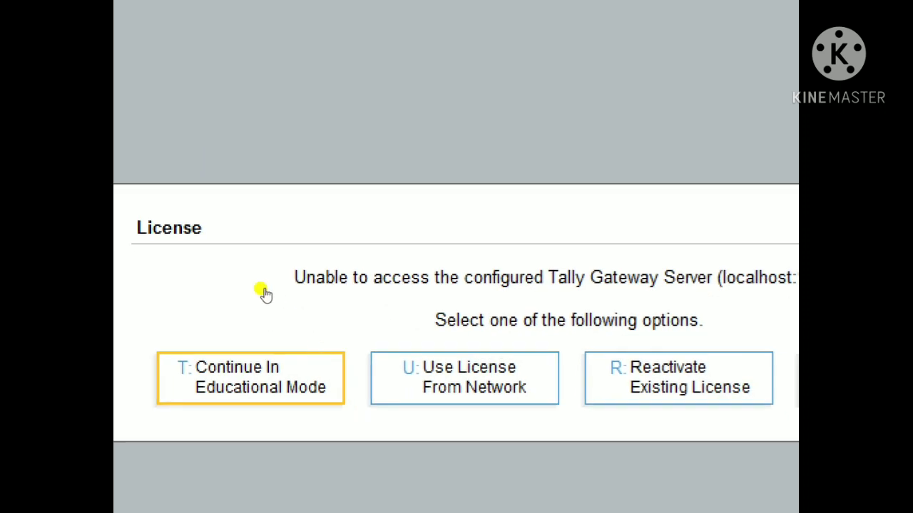
Step: Dismiss the licence warning and continue TallyPrime in Educational Mode
{"action": "key", "text": "t"}
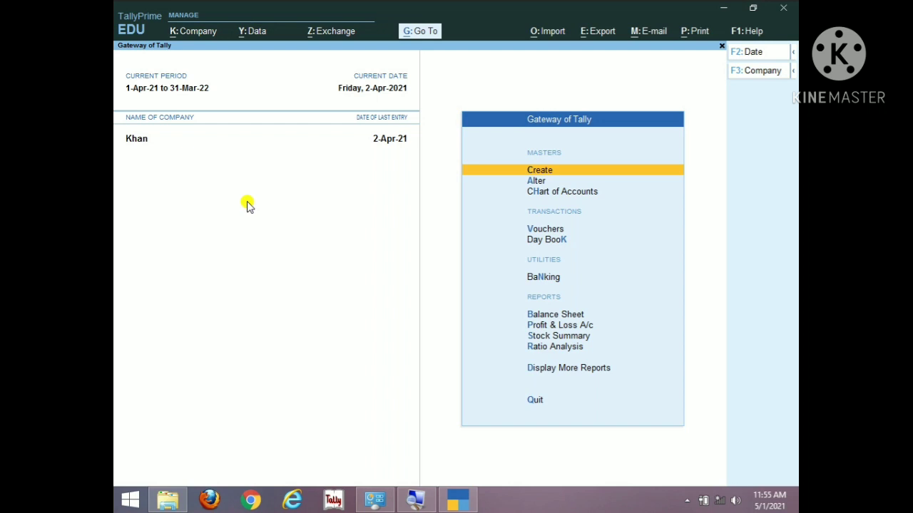
Step: Shut the currently loaded company from the Change Company menu
{"action": "key", "text": "F3"}
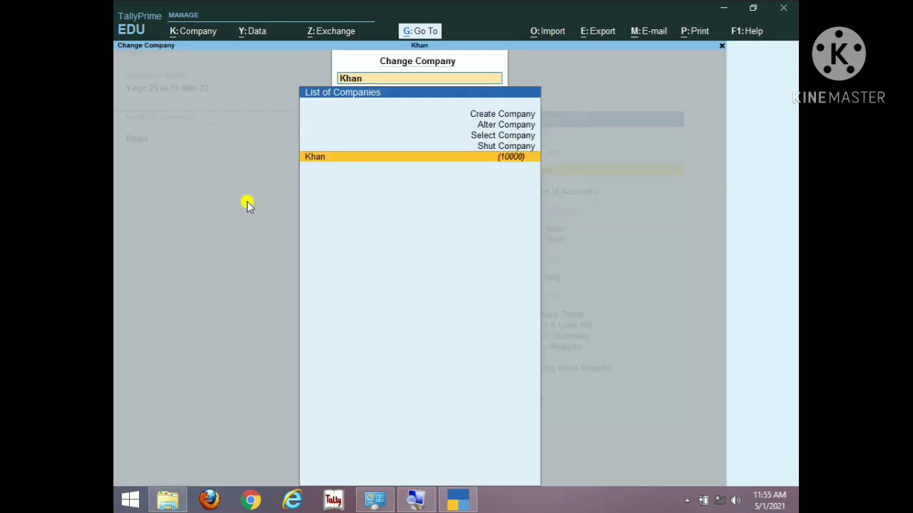
{"action": "key", "text": "Up"}
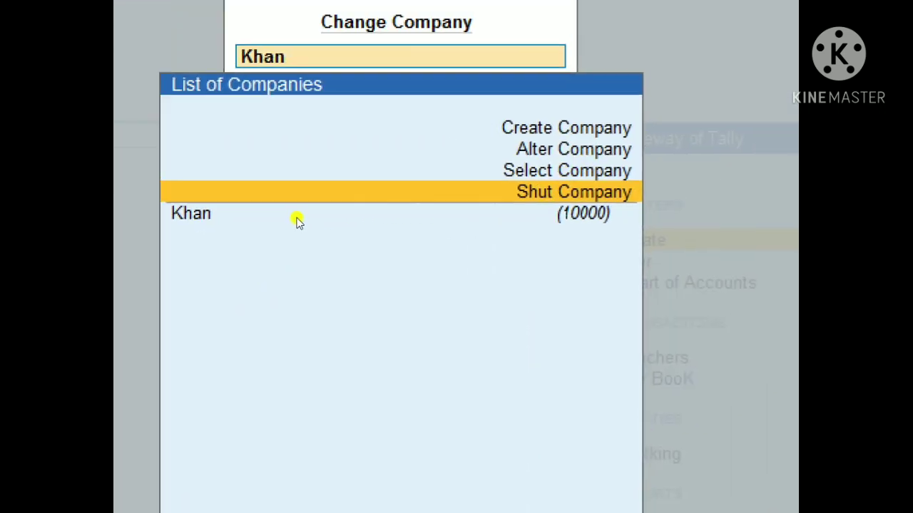
{"action": "key", "text": "Return"}
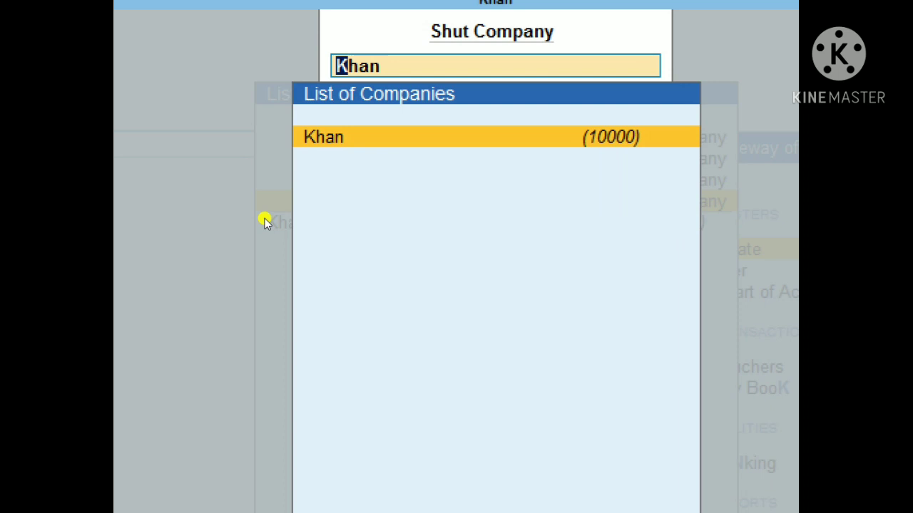
{"action": "key", "text": "Return"}
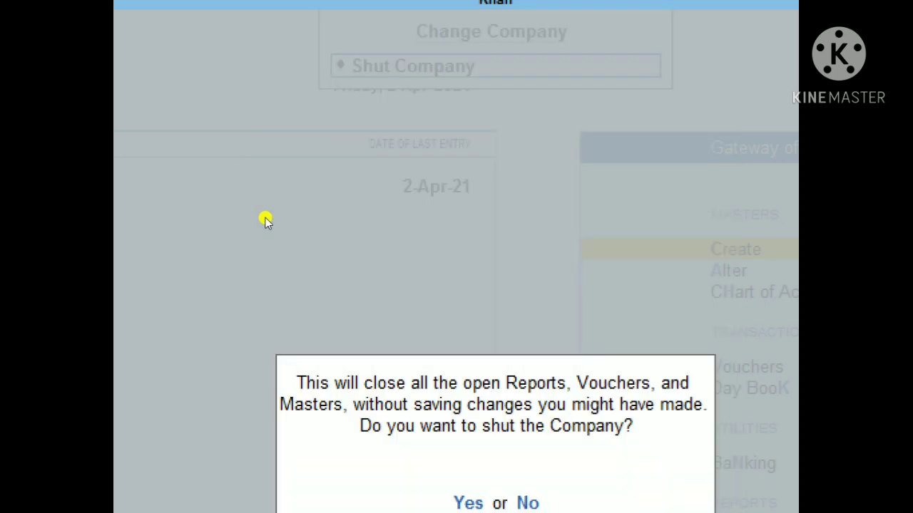
{"action": "key", "text": "Return"}
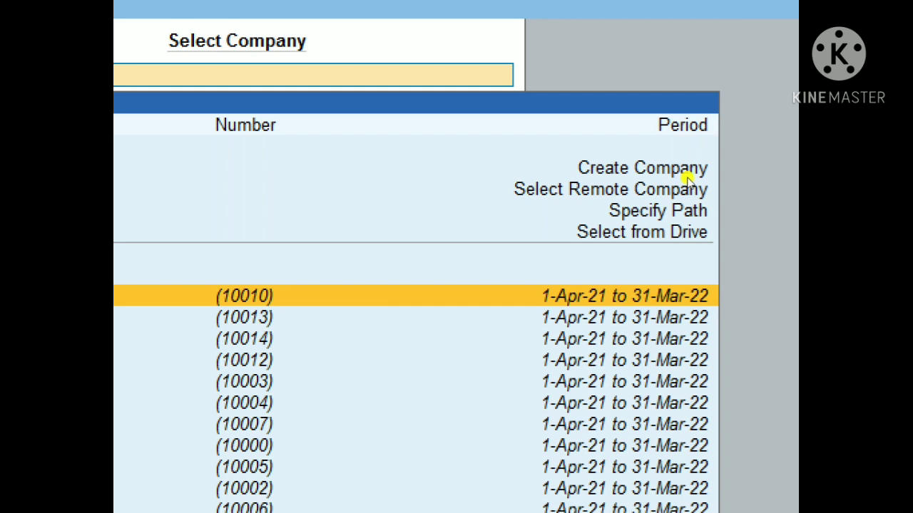
{"action": "key", "text": "Up"}
{"action": "key", "text": "Up"}
{"action": "key", "text": "Up"}
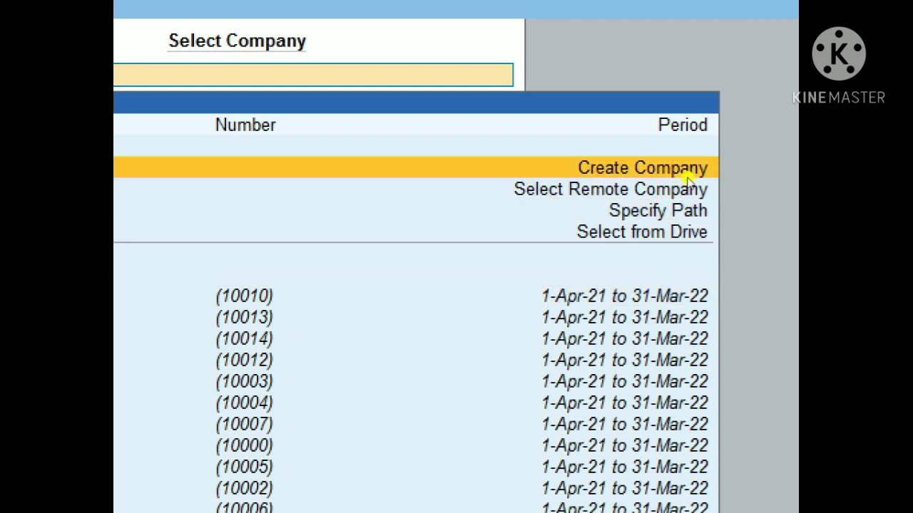
Step: Choose Create Company in the Select Company list
{"action": "left_click", "coordinate": [686, 176]}
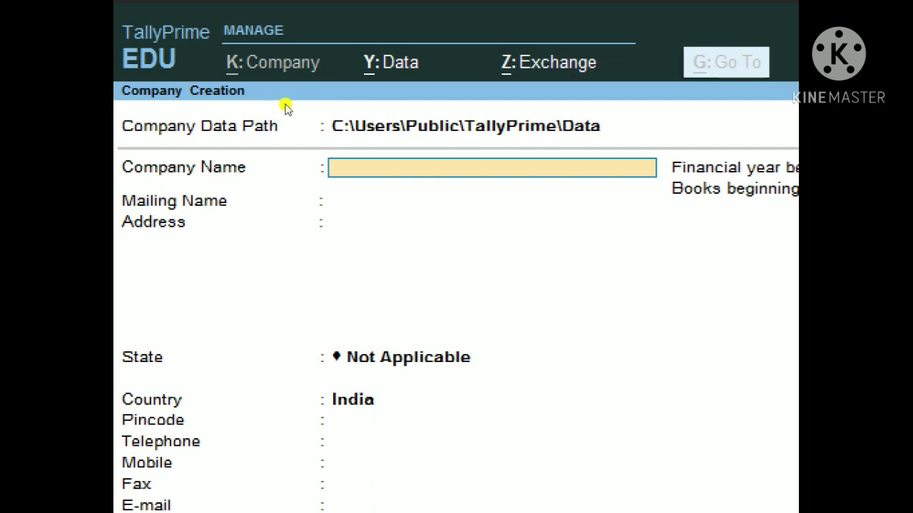
Step: Name the new company 'Final Account Q 4' and set its state to Uttar Pradesh
{"action": "type", "text": "Final Account Q 4"}
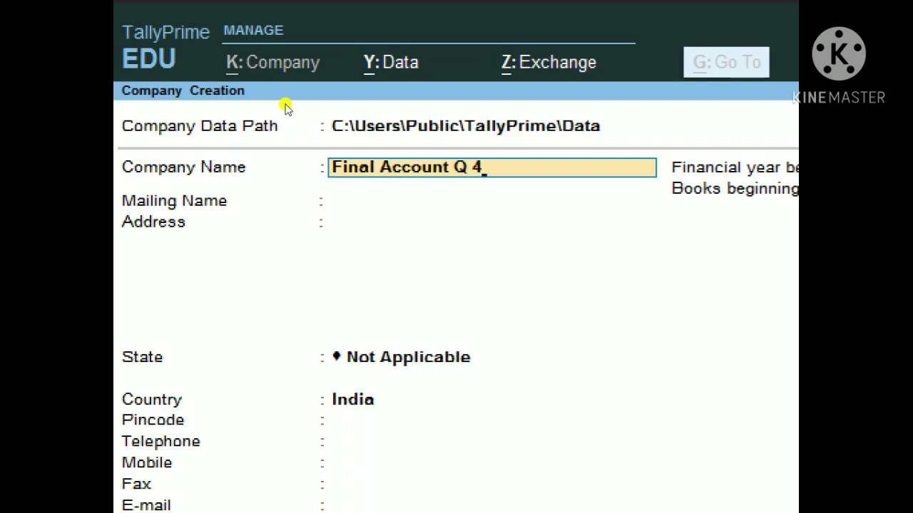
{"action": "key", "text": "Return"}
{"action": "key", "text": "Return"}
{"action": "key", "text": "Return"}
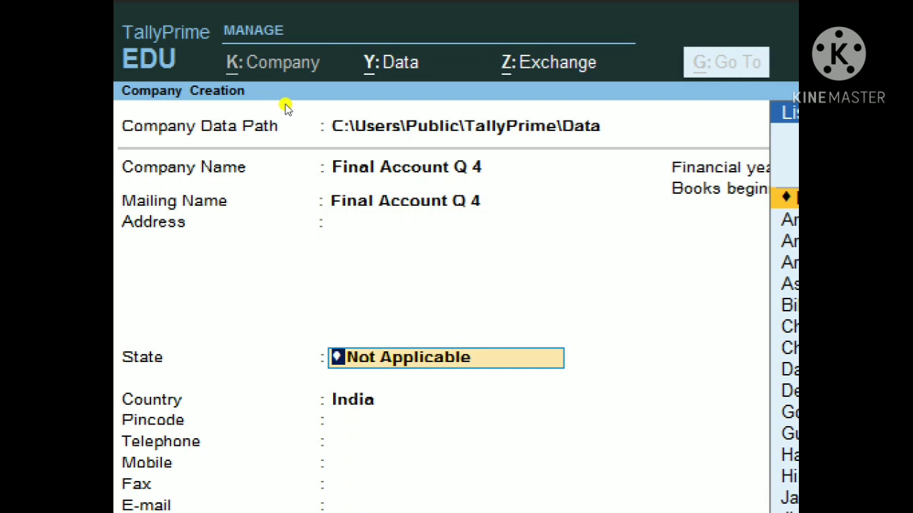
{"action": "type", "text": "U"}
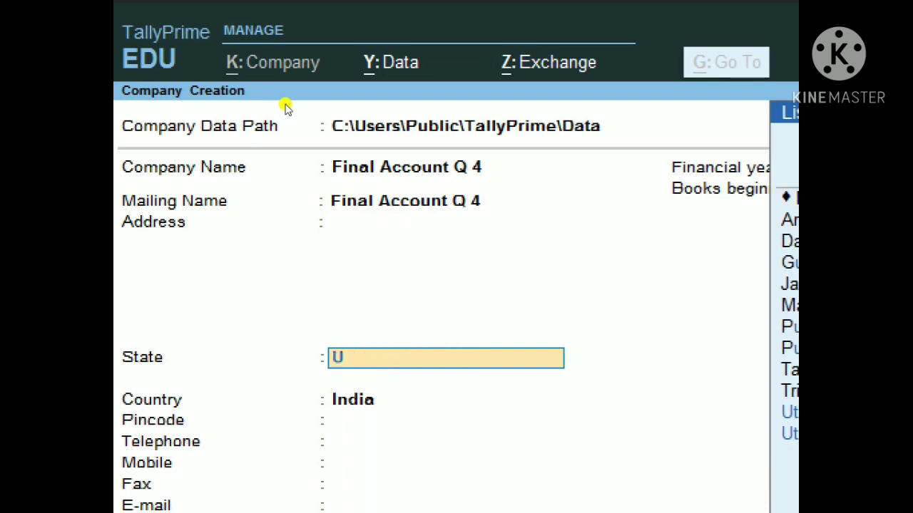
{"action": "key", "text": "Down"}
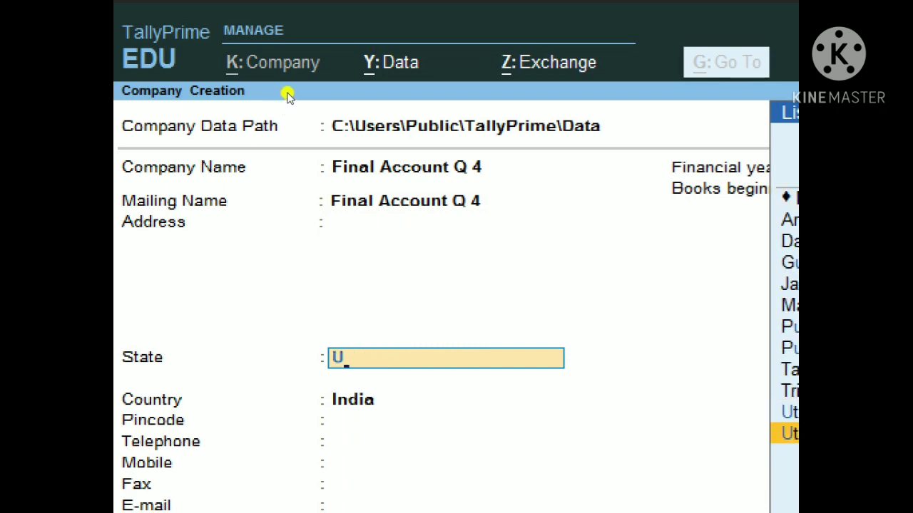
{"action": "key", "text": "Return"}
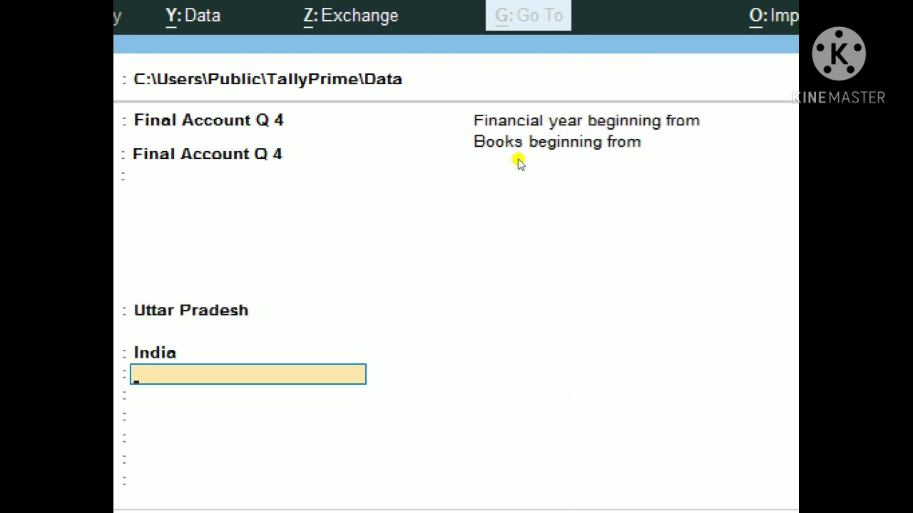
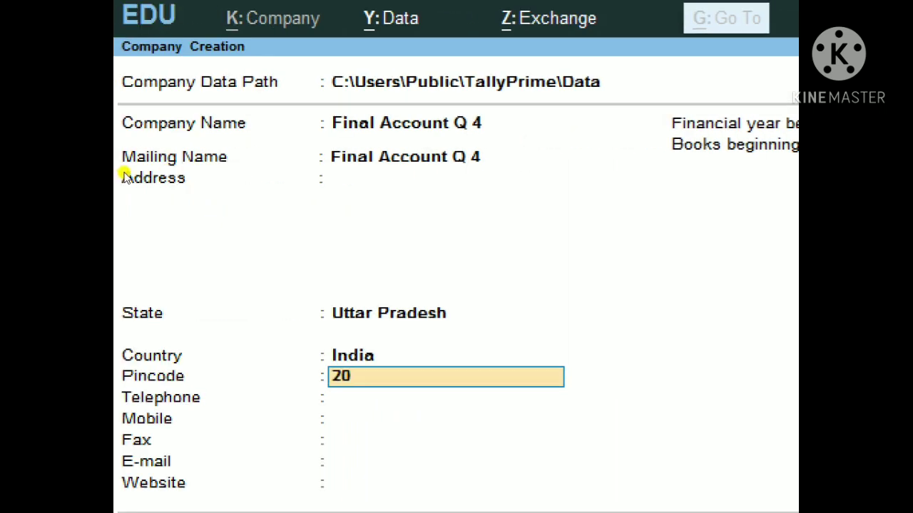
Step: Enter the company's pincode, mobile number and e-mail, leaving telephone and website blank
{"action": "key", "text": "Return"}
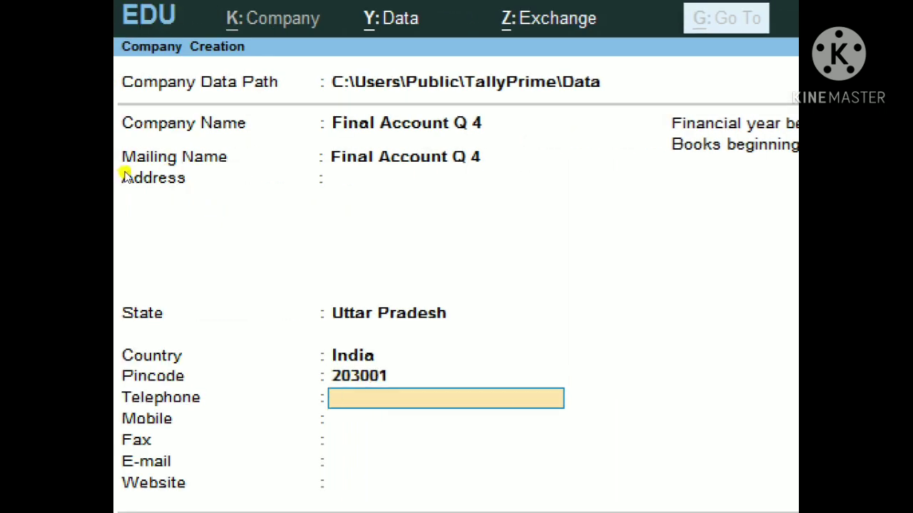
{"action": "key", "text": "Return"}
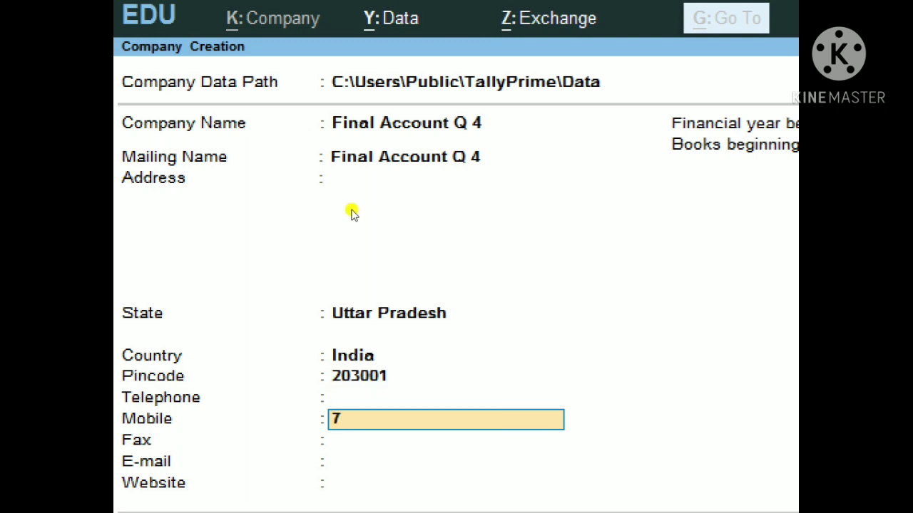
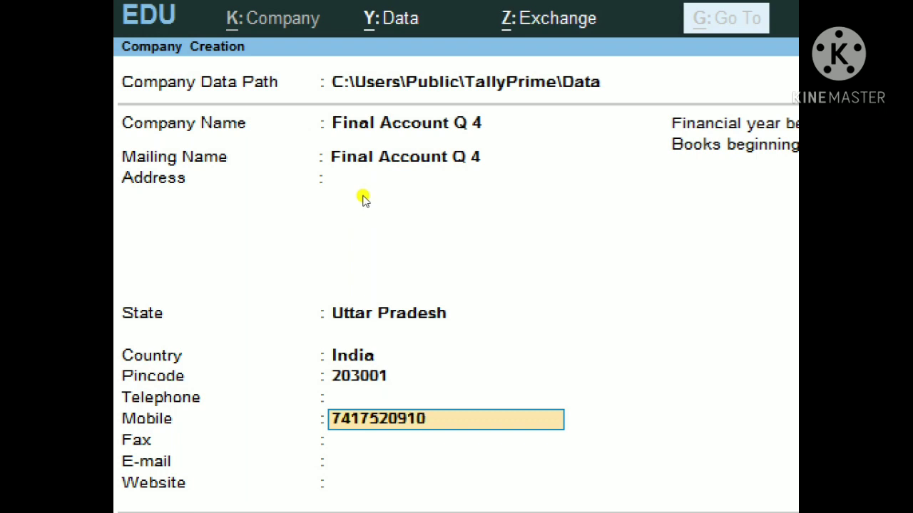
{"action": "key", "text": "Return"}
{"action": "key", "text": "Return"}
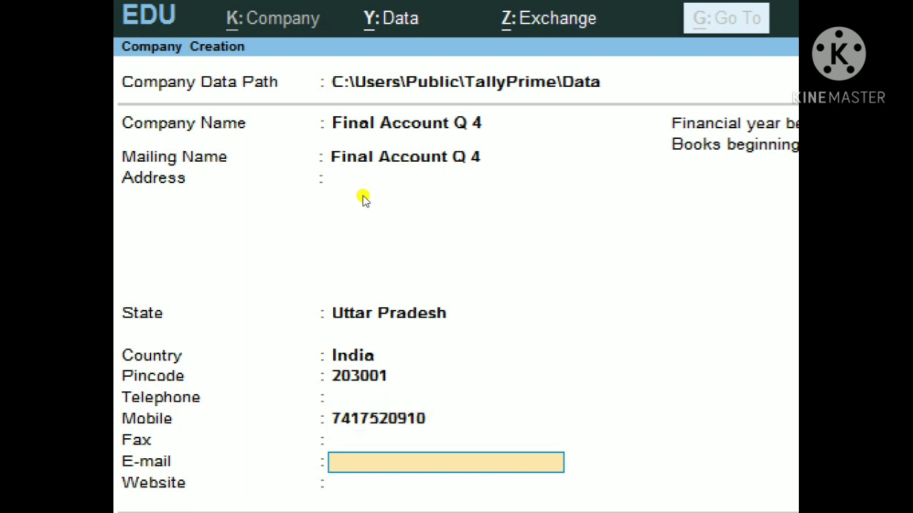
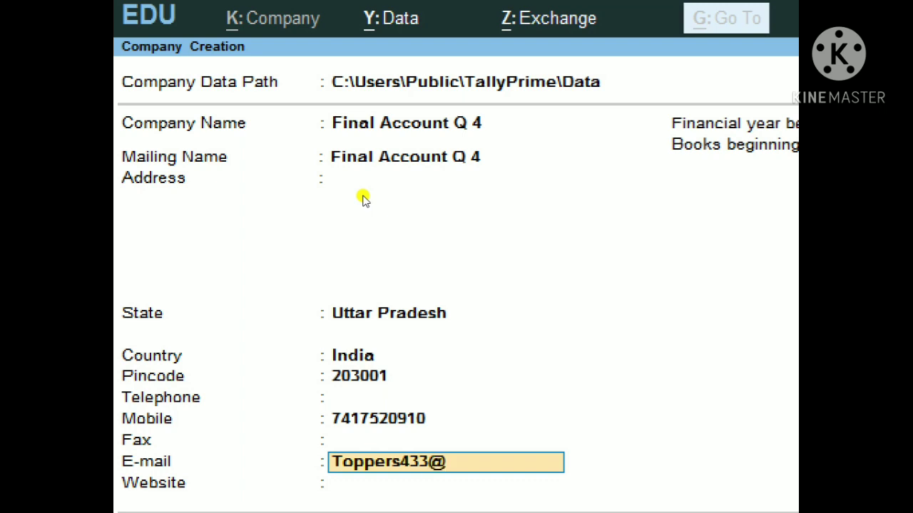
{"action": "key", "text": "BackSpace"}
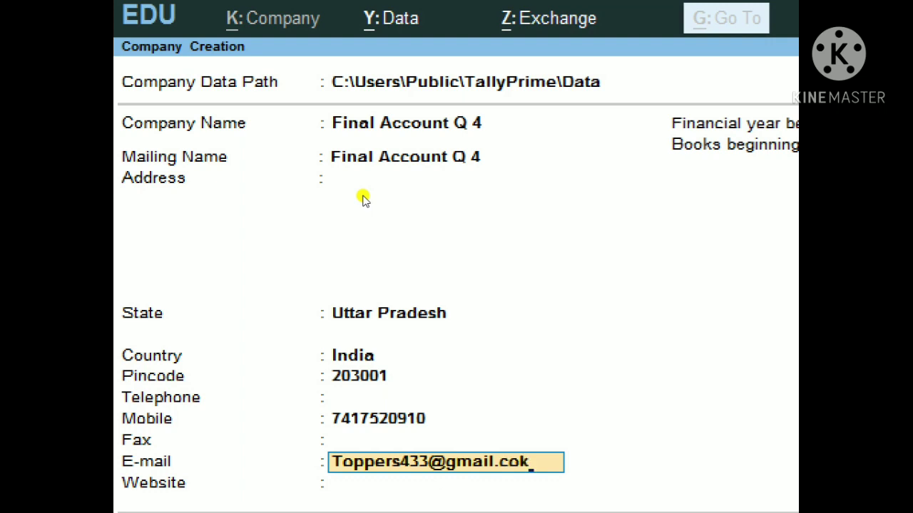
{"action": "key", "text": "BackSpace"}
{"action": "key", "text": "Return"}
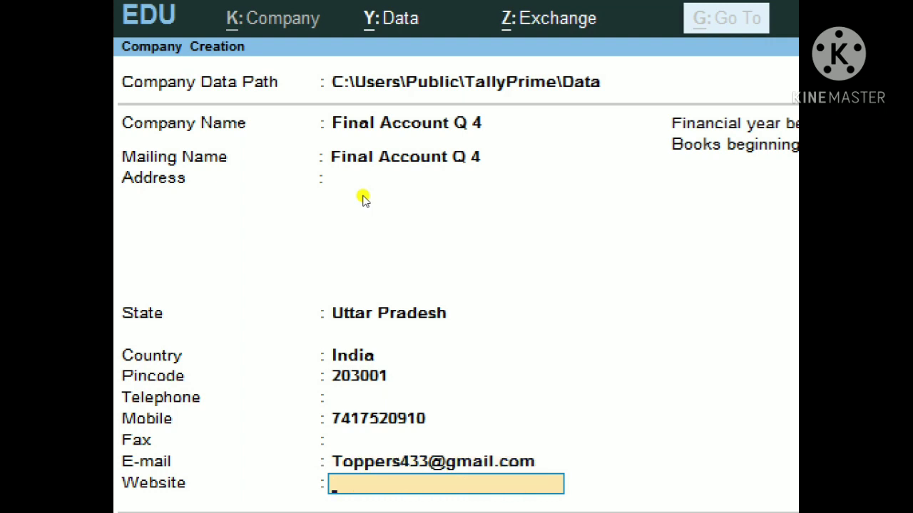
{"action": "key", "text": "Return"}
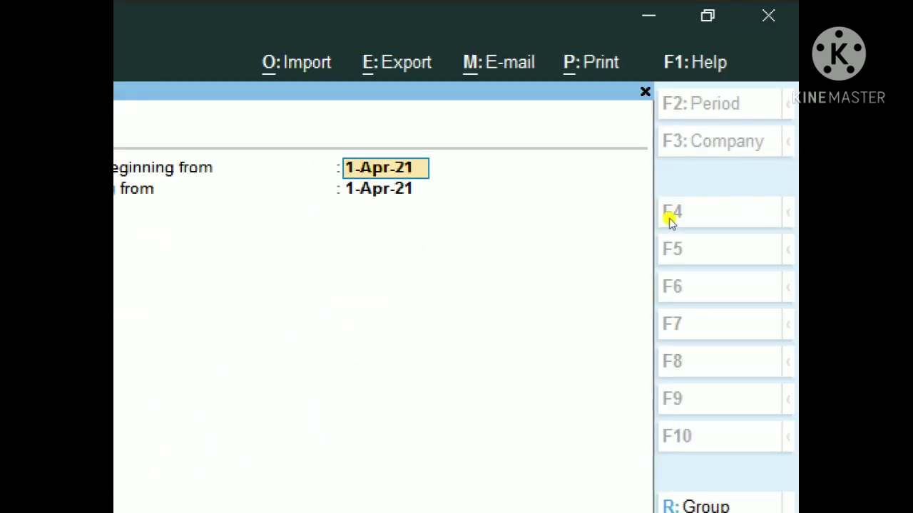
Step: Accept the 1-Apr-21 financial year and books dates and the ₹/INR base currency
{"action": "key", "text": "Return"}
{"action": "key", "text": "Return"}
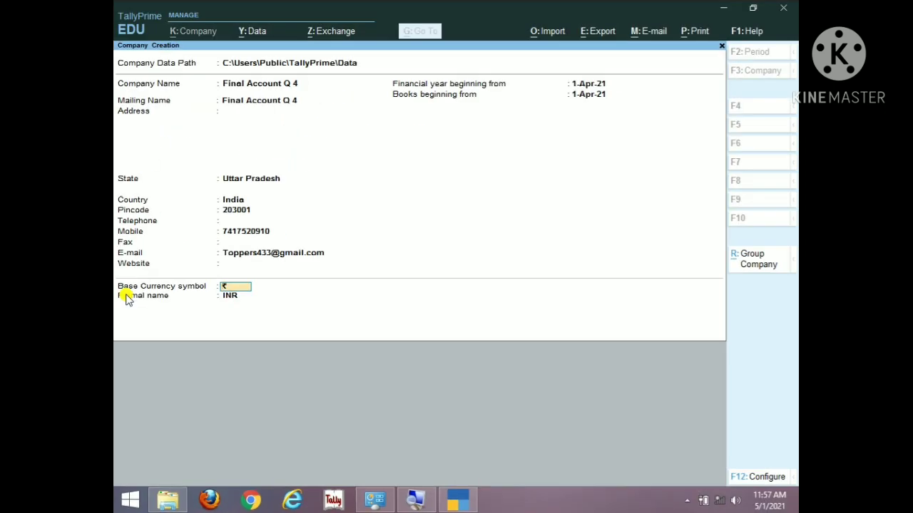
{"action": "key", "text": "Return"}
{"action": "key", "text": "Return"}
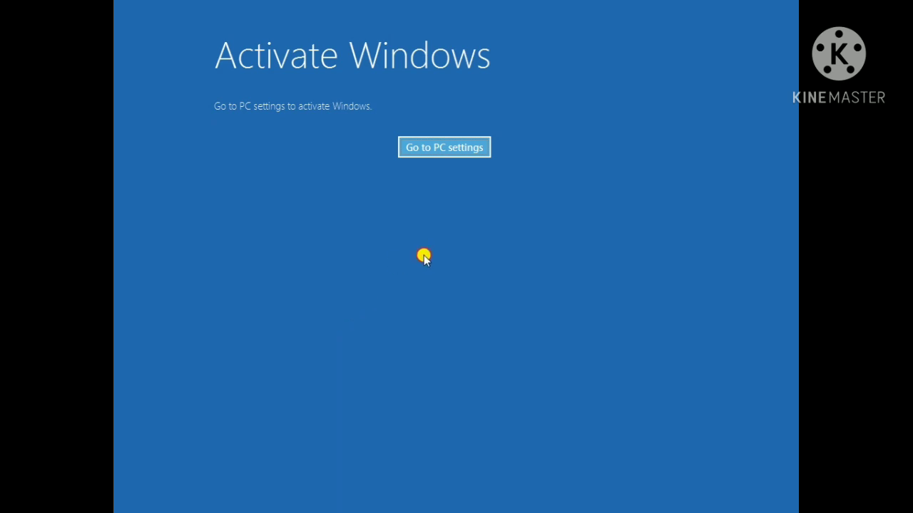
Step: Dismiss the Windows activation screen, run WORDPAD, and close Excel to get back to Tally
{"action": "left_click", "coordinate": [460, 154]}
{"action": "left_click", "coordinate": [461, 150]}
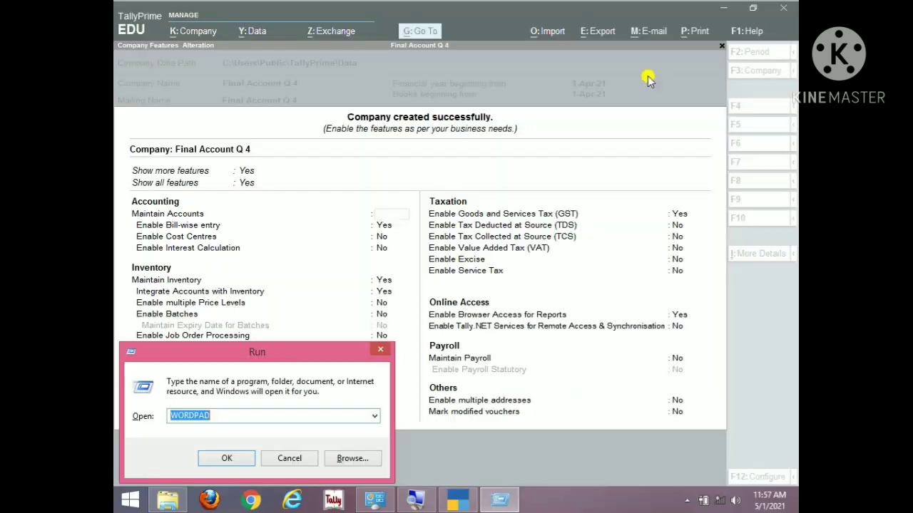
{"action": "type", "text": "WORDPAD"}
{"action": "key", "text": "Return"}
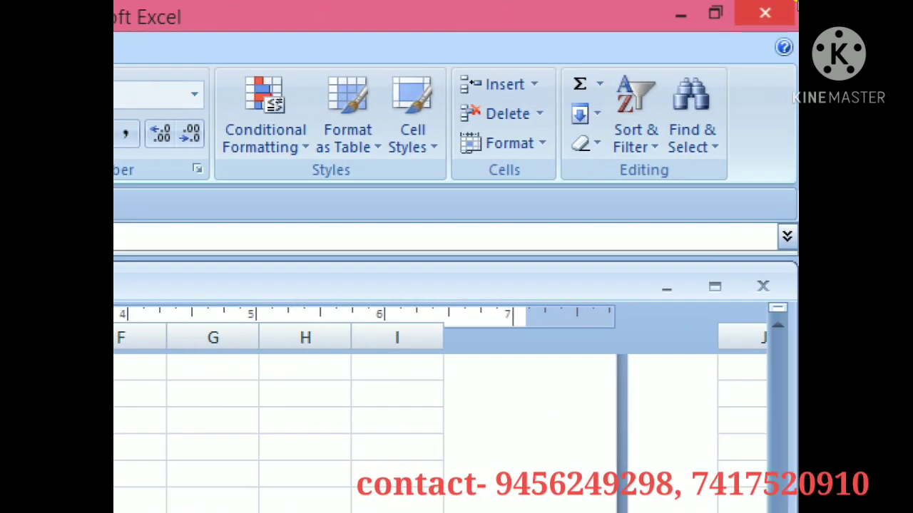
{"action": "left_click", "coordinate": [781, 5]}
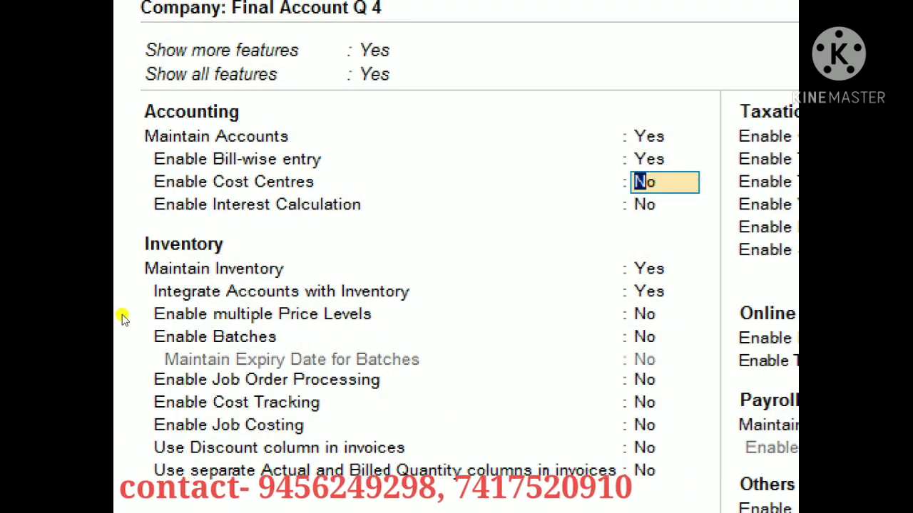
Step: Set bill-wise entry, inventory, GST and browser access to No and accept the company features
{"action": "key", "text": "Up"}
{"action": "type", "text": "n"}
{"action": "key", "text": "Return"}
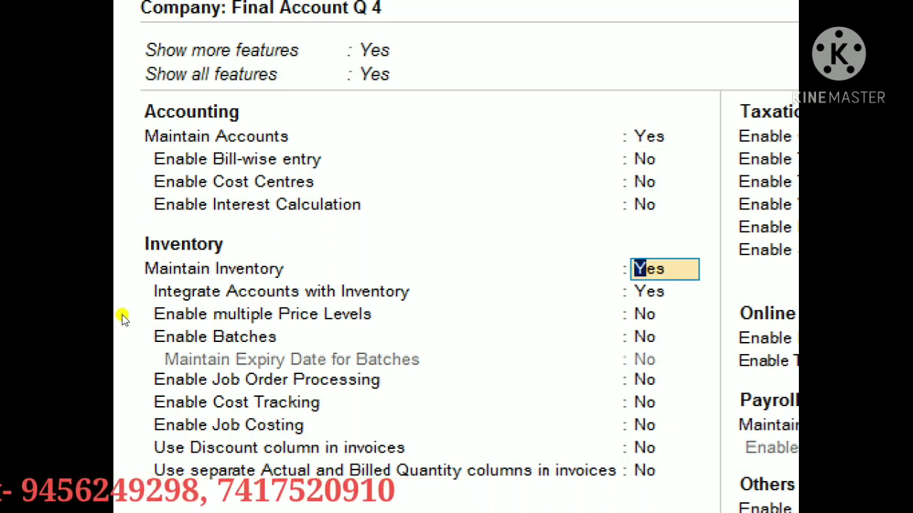
{"action": "type", "text": "n"}
{"action": "key", "text": "Return"}
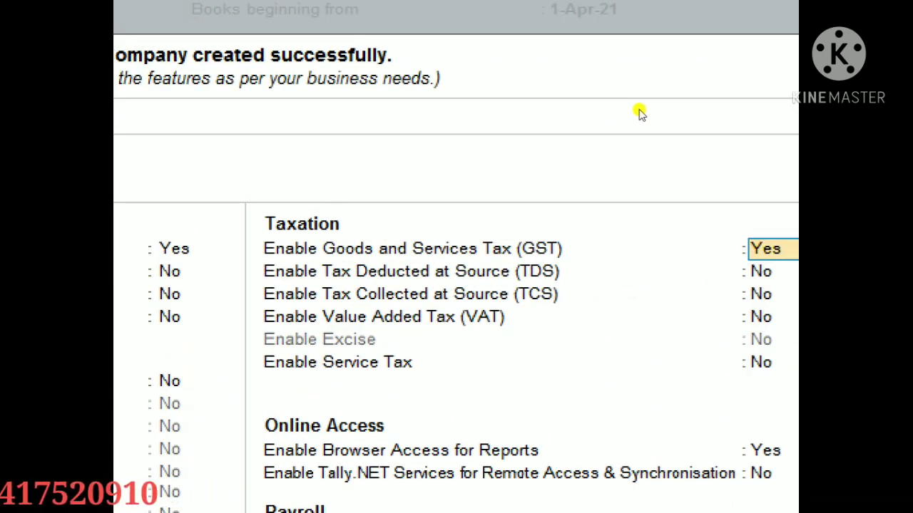
{"action": "type", "text": "n"}
{"action": "key", "text": "Return"}
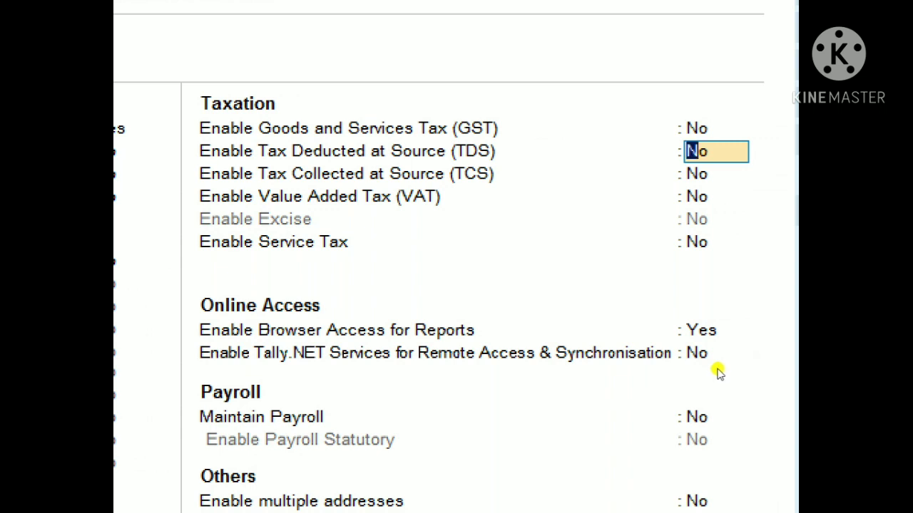
{"action": "key", "text": "Return"}
{"action": "key", "text": "Return"}
{"action": "key", "text": "Return"}
{"action": "key", "text": "Return"}
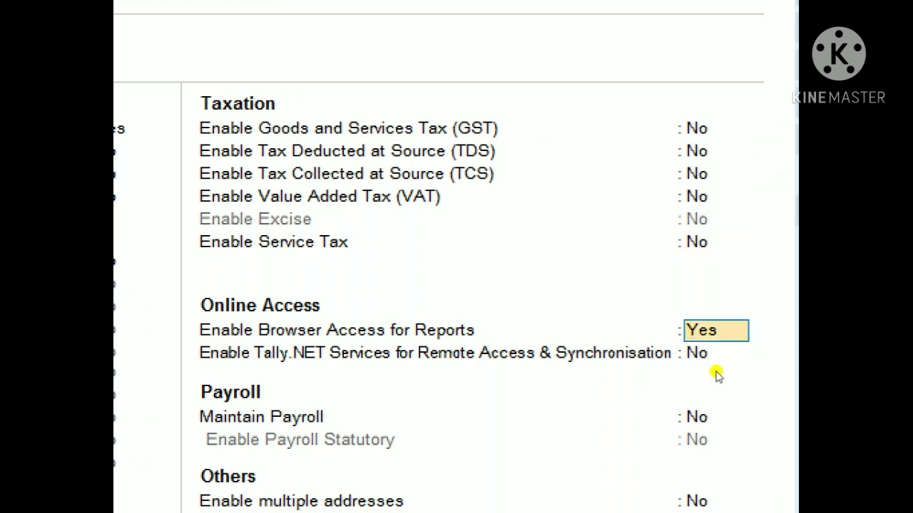
{"action": "type", "text": "n"}
{"action": "key", "text": "Return"}
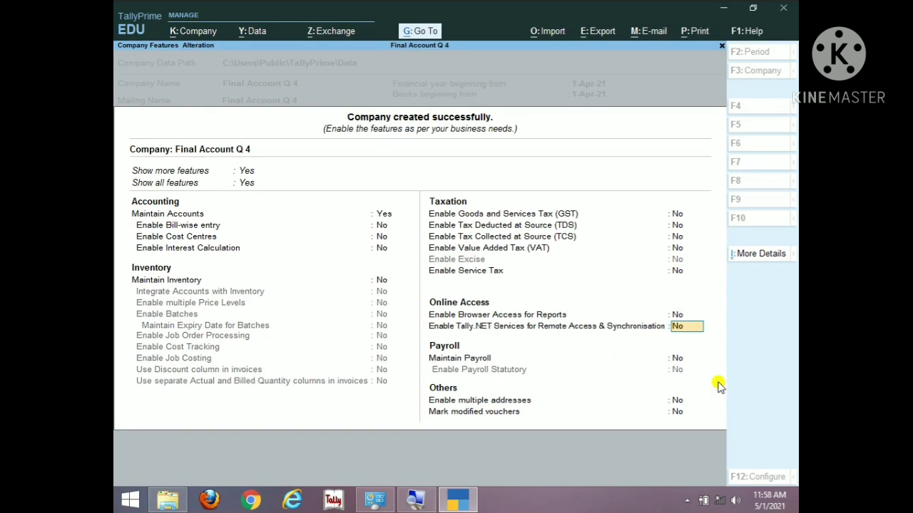
{"action": "key", "text": "Return"}
{"action": "key", "text": "Return"}
{"action": "key", "text": "Return"}
{"action": "key", "text": "Return"}
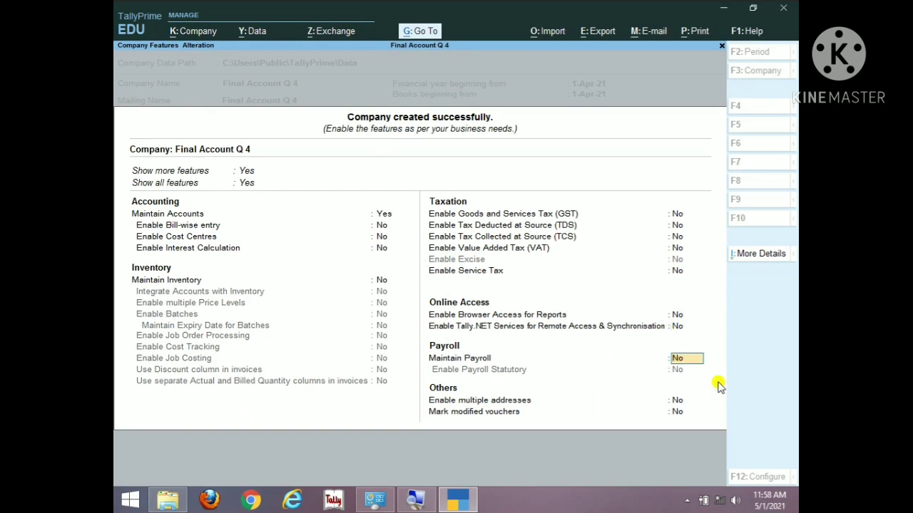
{"action": "left_click", "coordinate": [717, 381]}
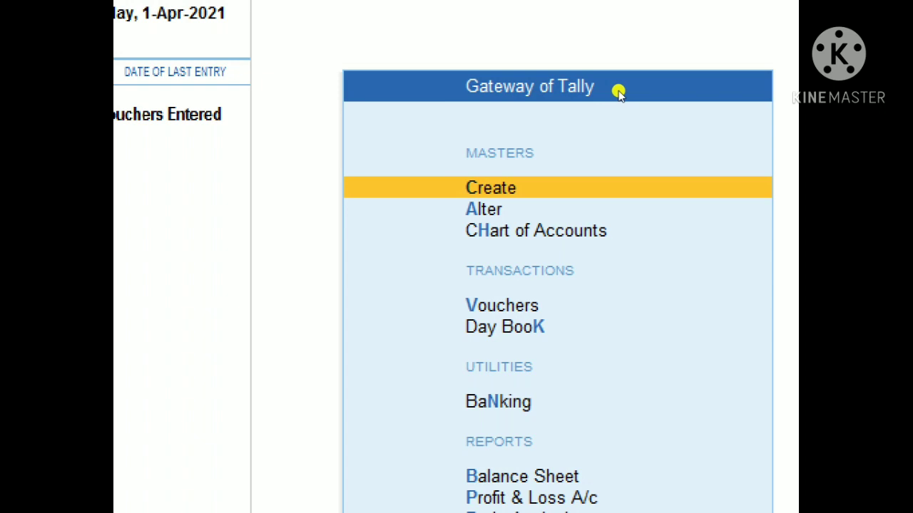
Step: Open the Ledger creation form from the Create masters list
{"action": "key", "text": "Return"}
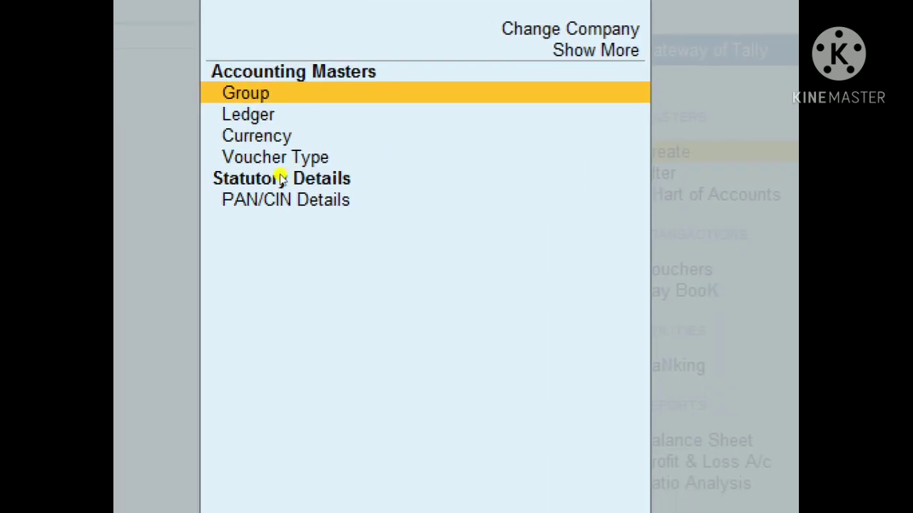
{"action": "key", "text": "Down"}
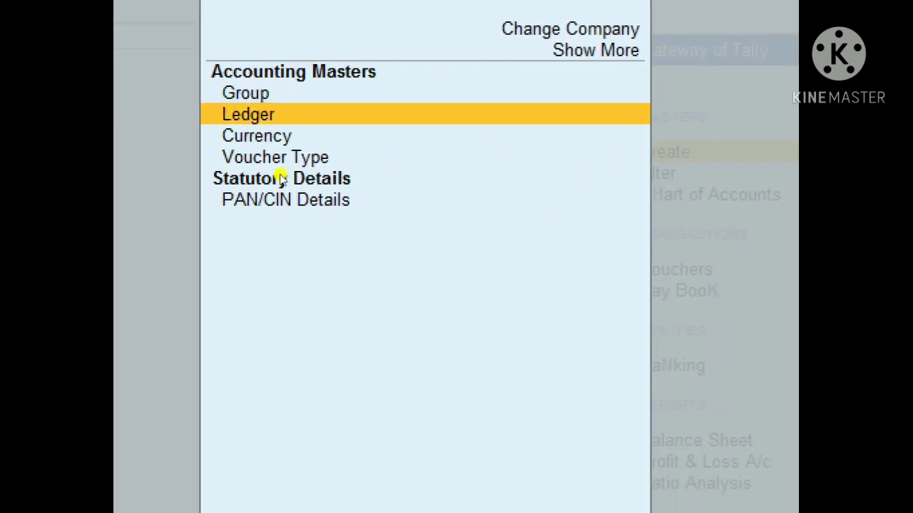
{"action": "key", "text": "Return"}
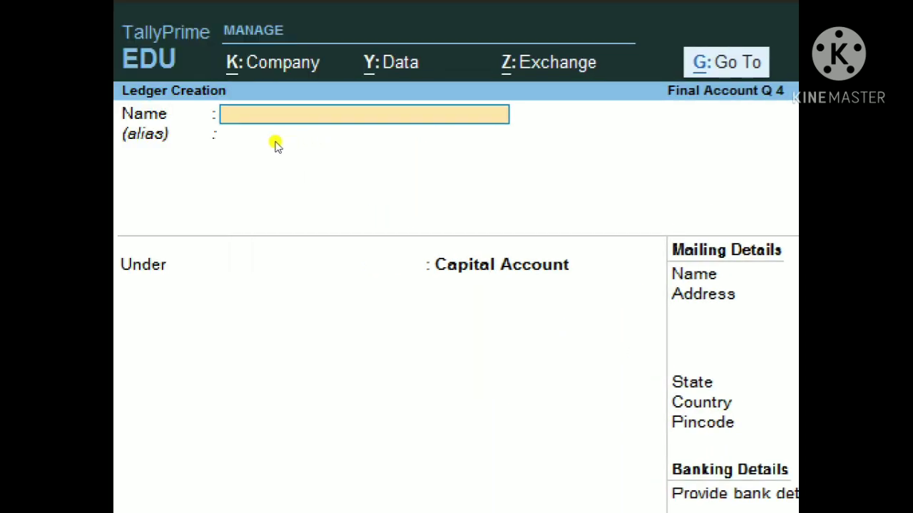
Step: Name a new ledger 'Opening Stock' and place it under Stock-in-Hand
{"action": "type", "text": "Opening Stock"}
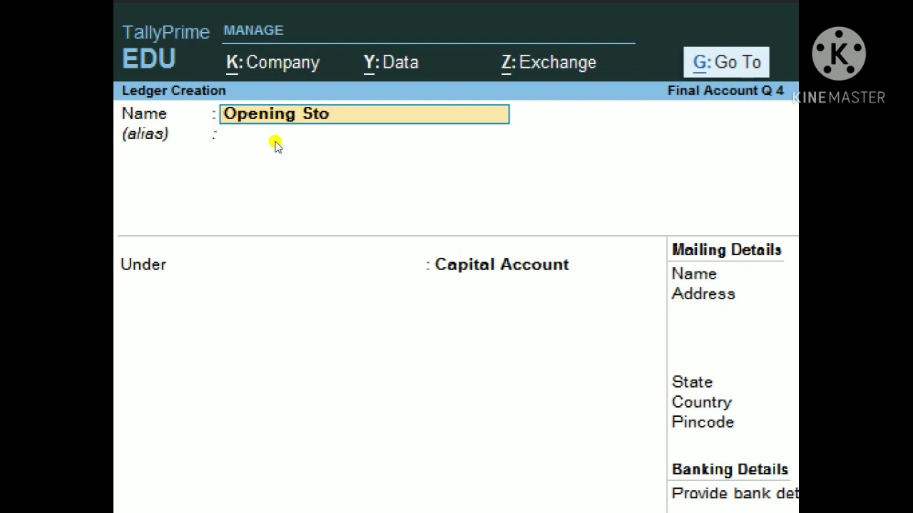
{"action": "key", "text": "Return"}
{"action": "key", "text": "Return"}
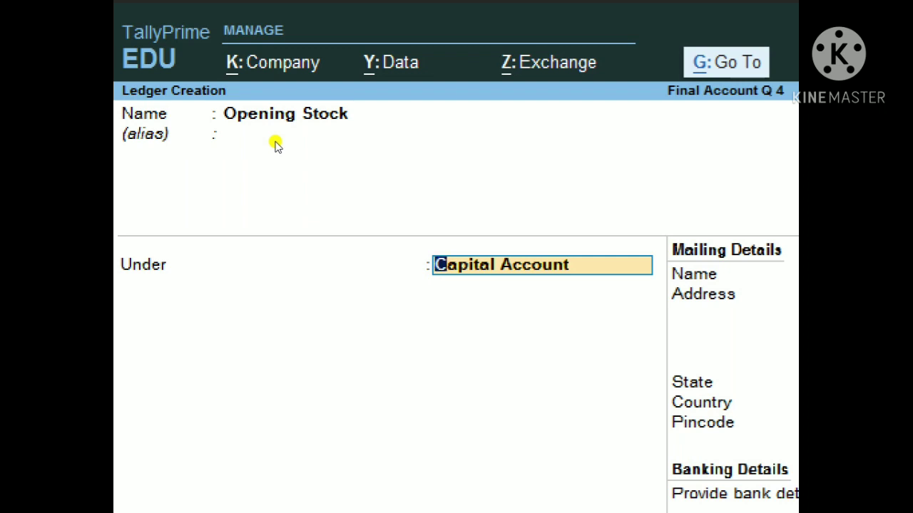
{"action": "type", "text": "S"}
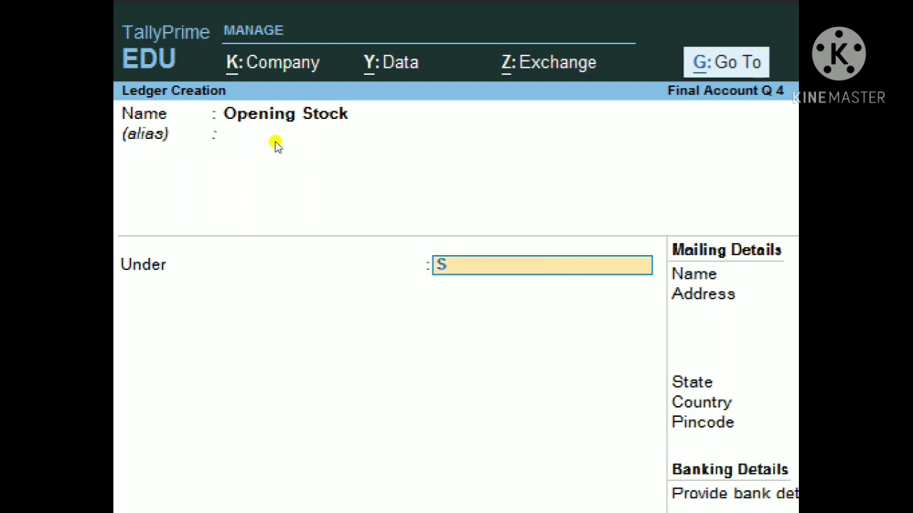
{"action": "type", "text": "tock"}
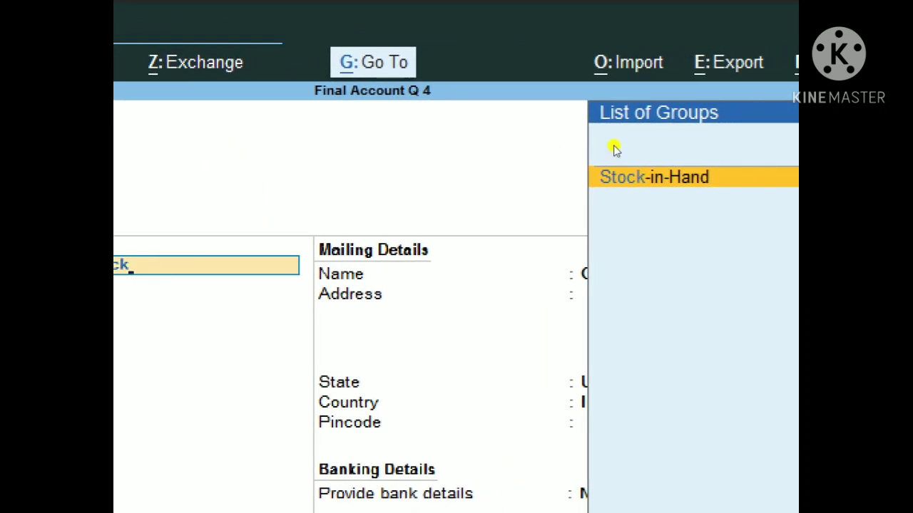
{"action": "key", "text": "Return"}
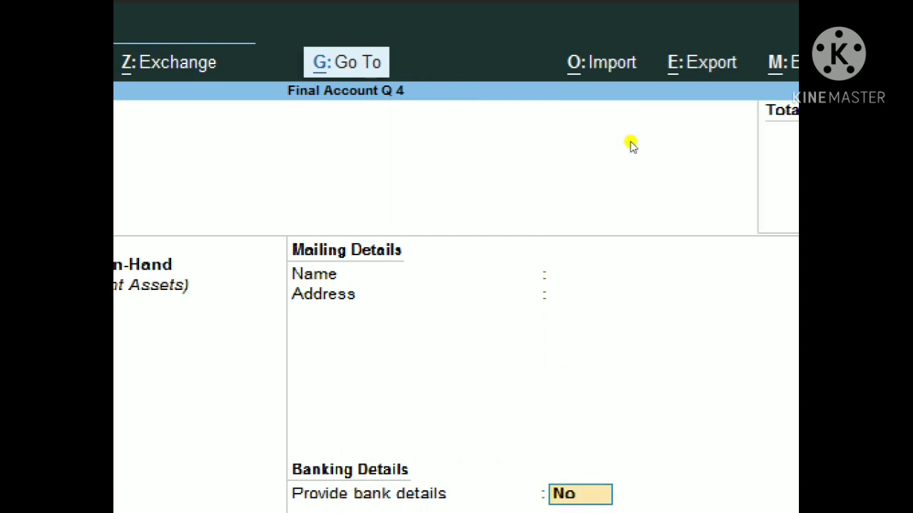
Step: Enter a 6,340.00 Dr opening balance and save the ledger with Ctrl+A
{"action": "key", "text": "Return"}
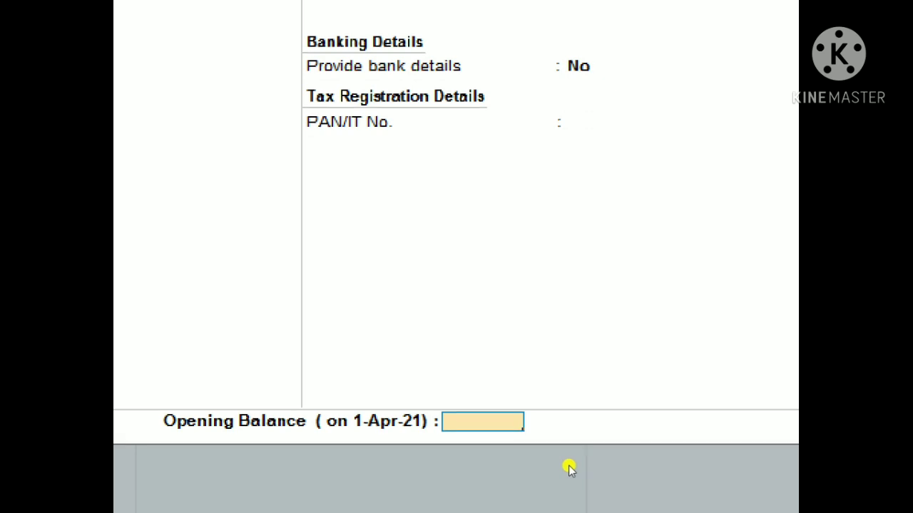
{"action": "type", "text": "6340"}
{"action": "key", "text": "Return"}
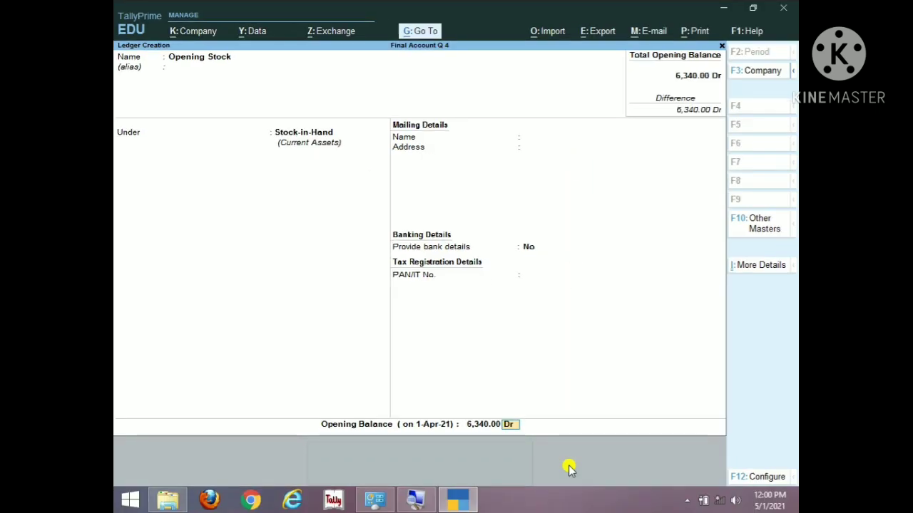
{"action": "key", "text": "ctrl+a"}
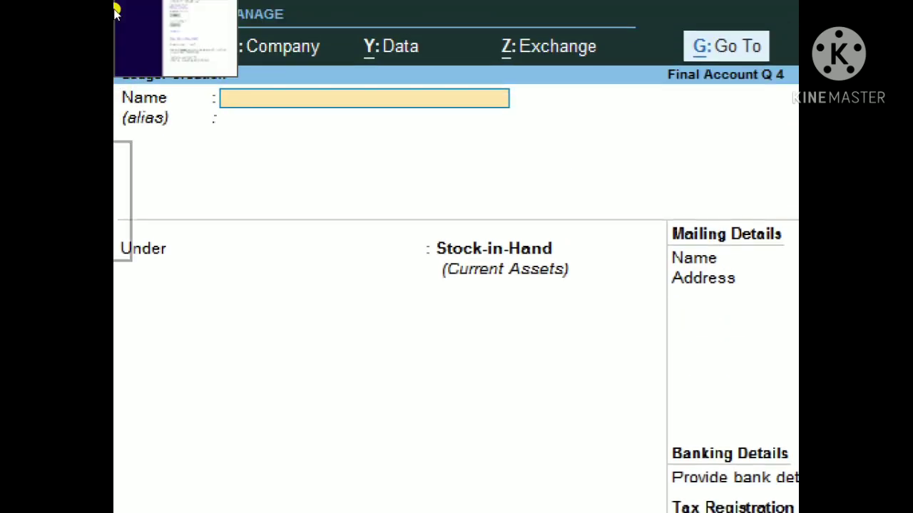
Step: Name the next ledger 'Purchase' and place it under Purchase Accounts
{"action": "type", "text": "Purchase"}
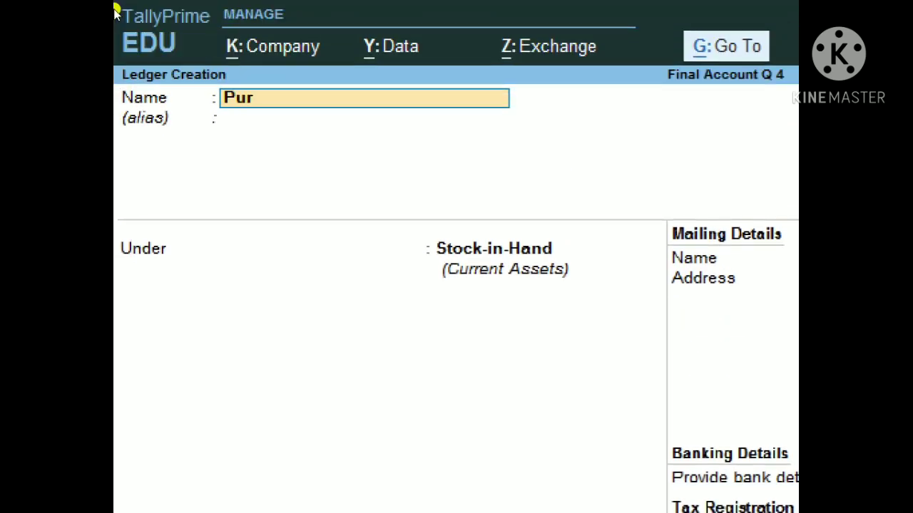
{"action": "key", "text": "Return"}
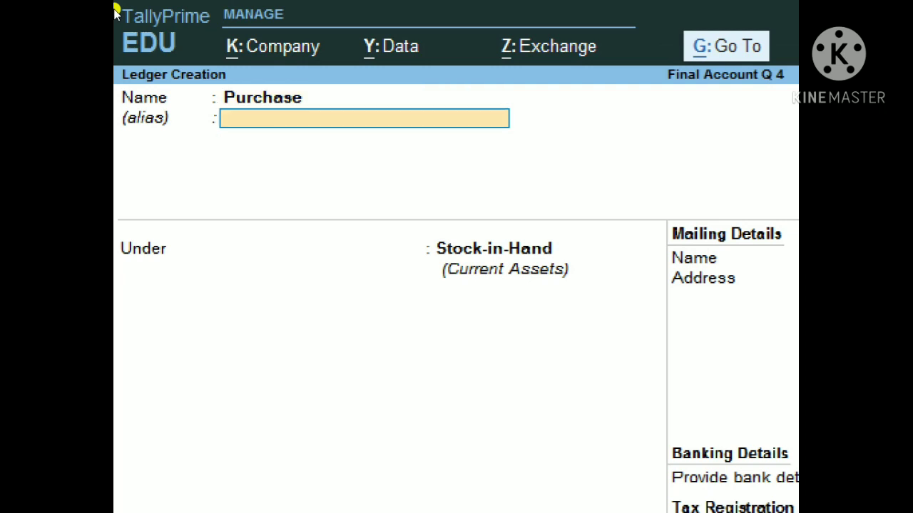
{"action": "key", "text": "Return"}
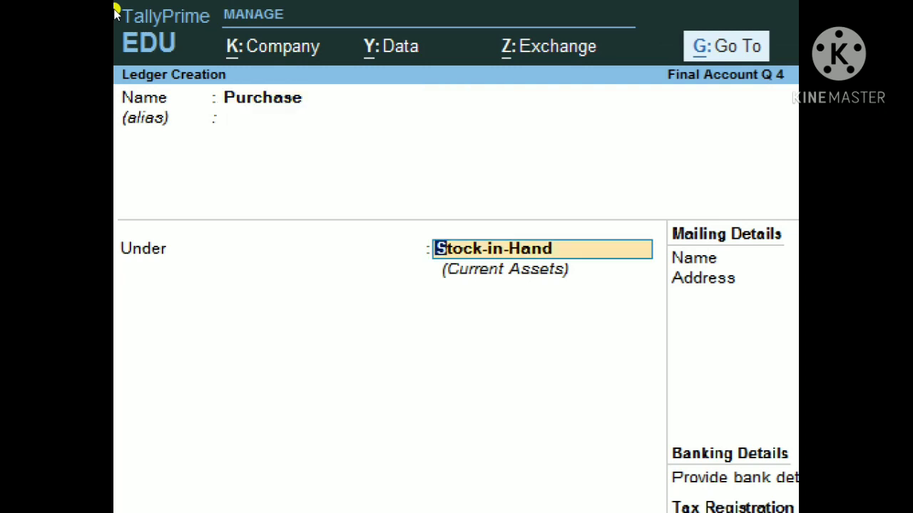
{"action": "type", "text": ";"}
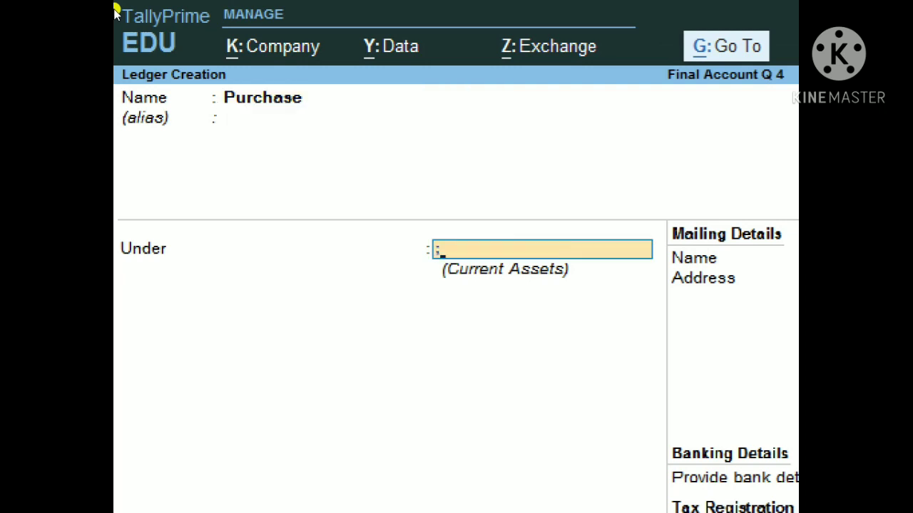
{"action": "key", "text": "BackSpace"}
{"action": "type", "text": "Purcha"}
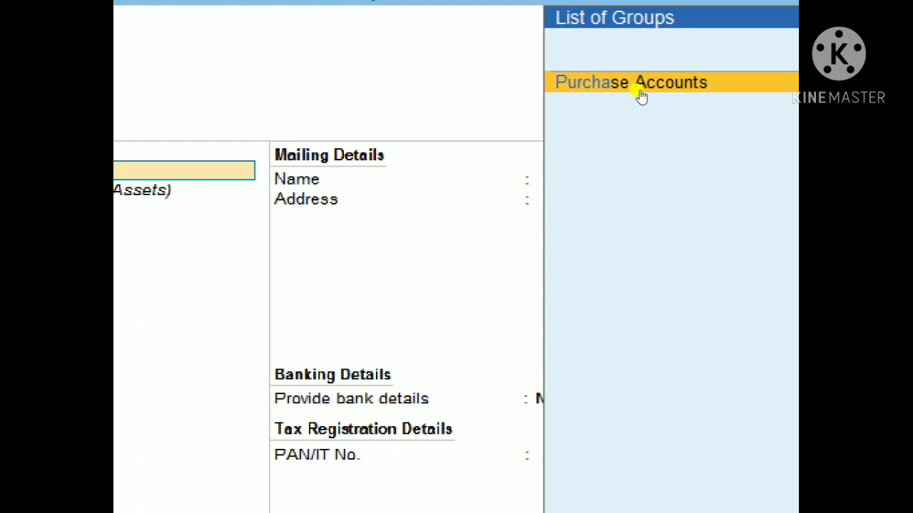
{"action": "left_click", "coordinate": [641, 97]}
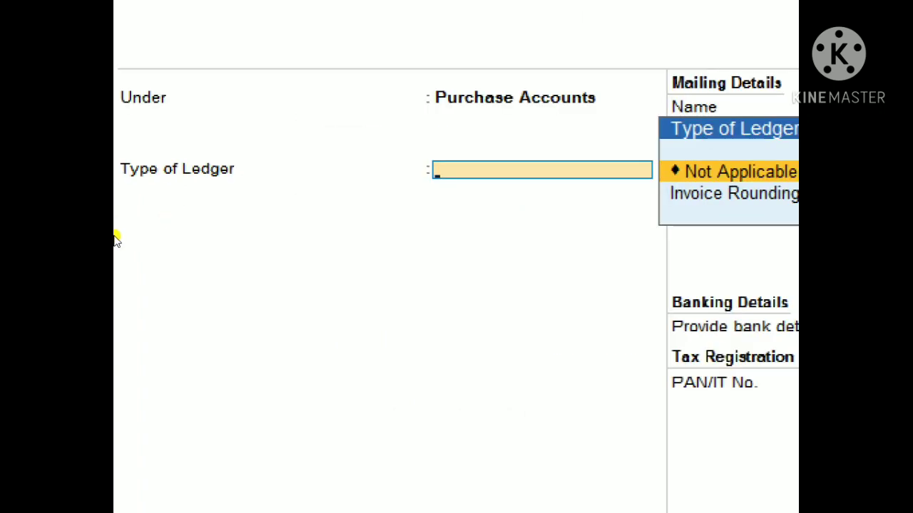
Step: Give the Purchase ledger a 36,460.00 Dr opening balance and save it
{"action": "key", "text": "Return"}
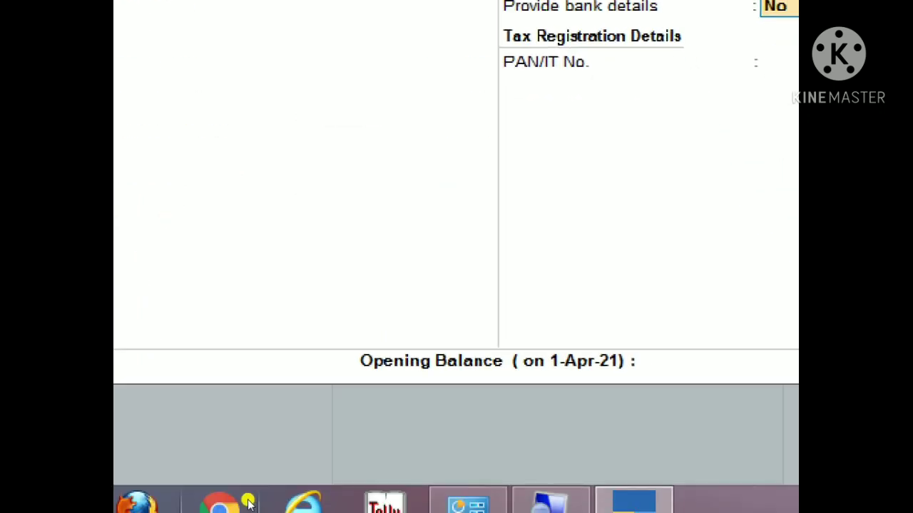
{"action": "key", "text": "Return"}
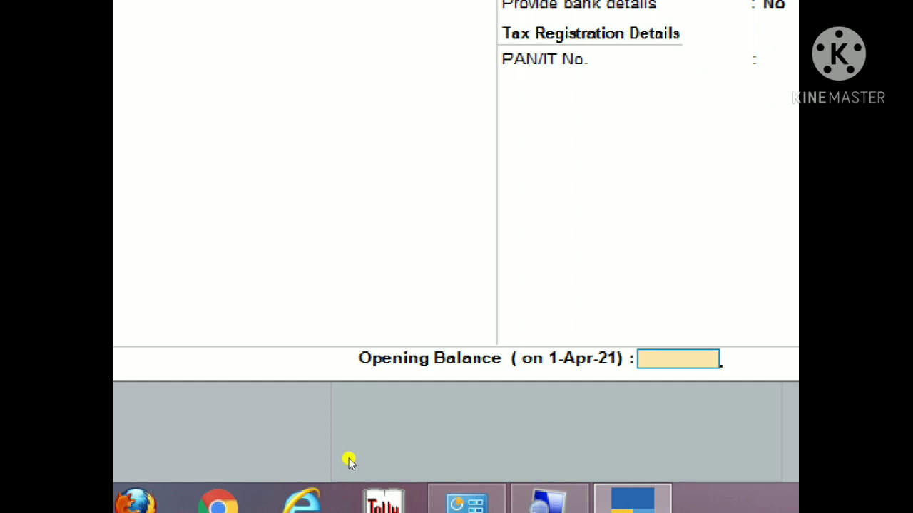
{"action": "type", "text": "36460"}
{"action": "key", "text": "Return"}
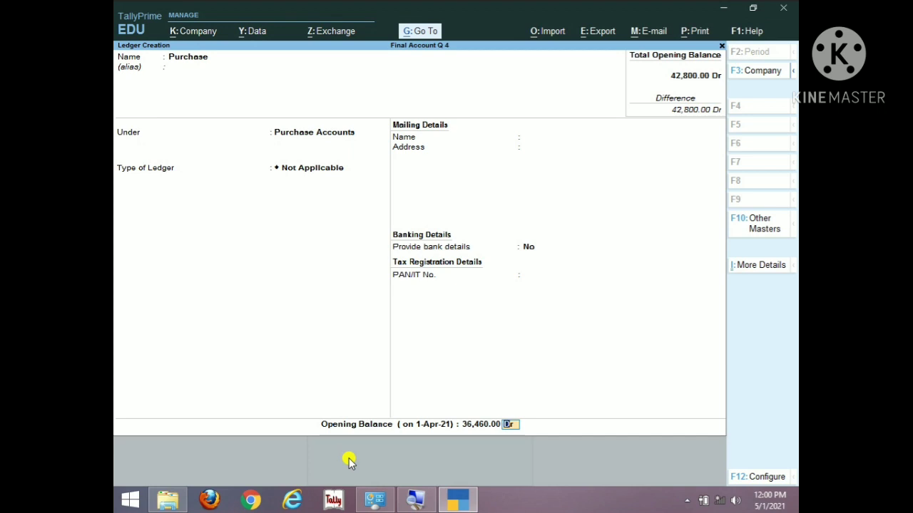
{"action": "key", "text": "Return"}
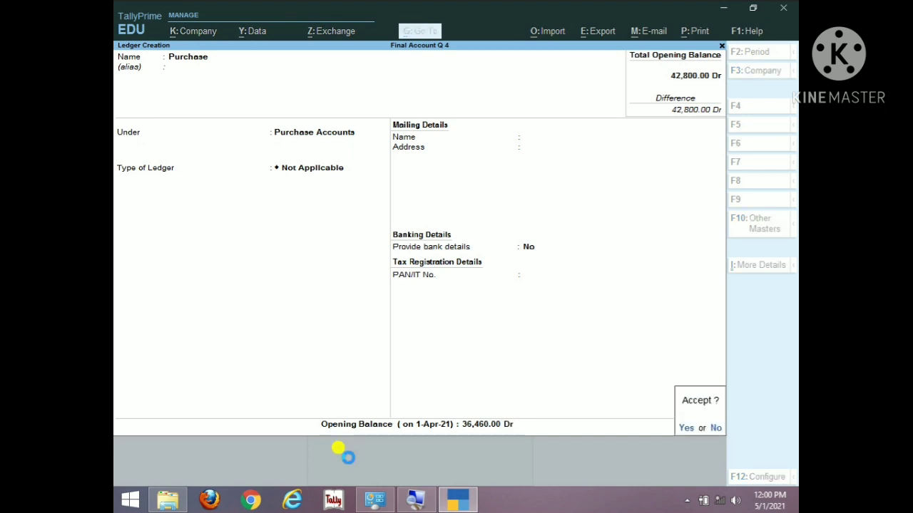
{"action": "key", "text": "Return"}
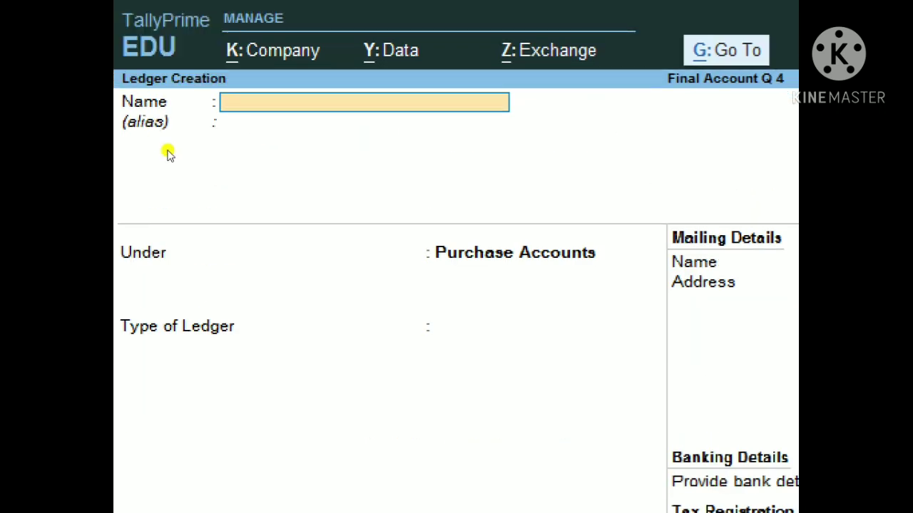
Step: Save a new ledger named 'Frieght' in the Direct Expenses group with a 730 Dr opening balance
{"action": "type", "text": "F"}
{"action": "type", "text": "ieght"}
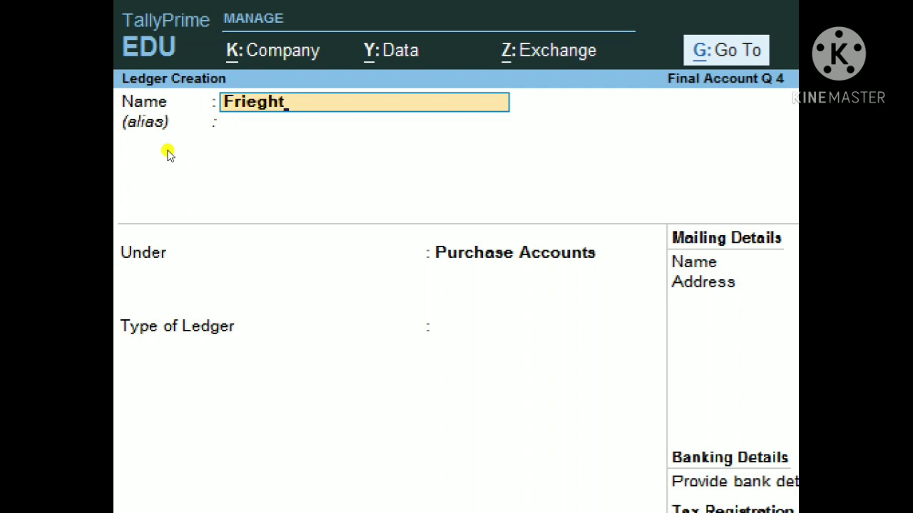
{"action": "key", "text": "Return"}
{"action": "key", "text": "Return"}
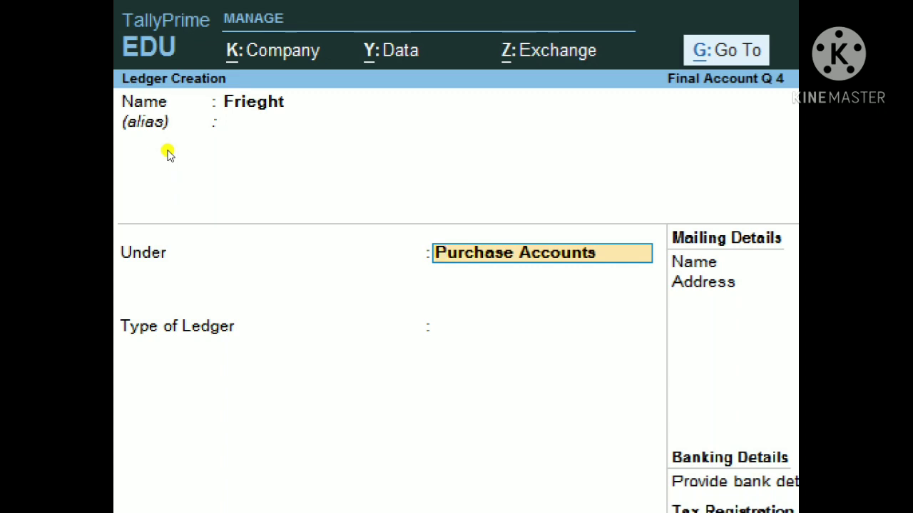
{"action": "type", "text": "Direc"}
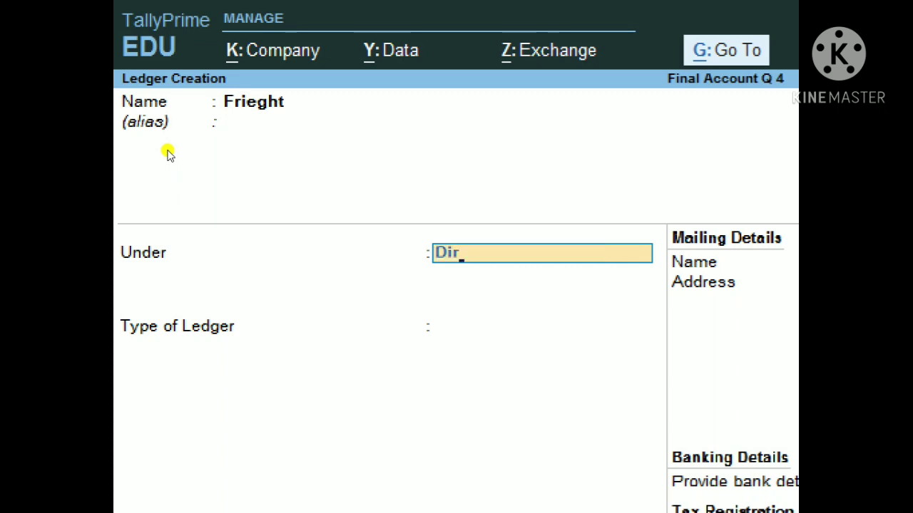
{"action": "type", "text": "t"}
{"action": "key", "text": "Down"}
{"action": "key", "text": "Down"}
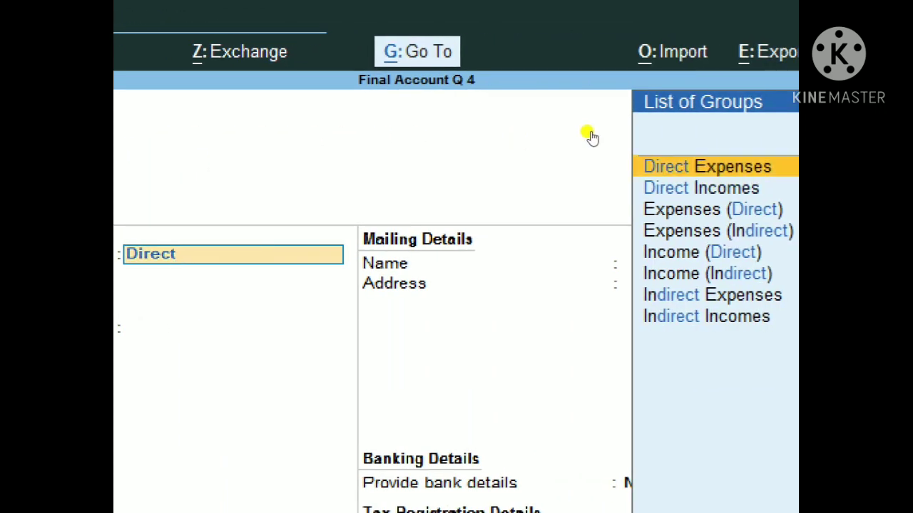
{"action": "key", "text": "Up"}
{"action": "key", "text": "Return"}
{"action": "key", "text": "Return"}
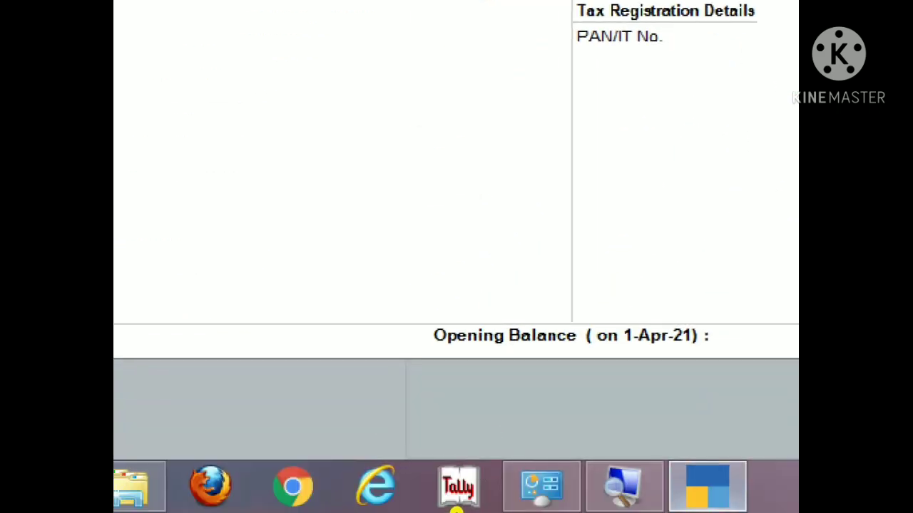
{"action": "key", "text": "Return"}
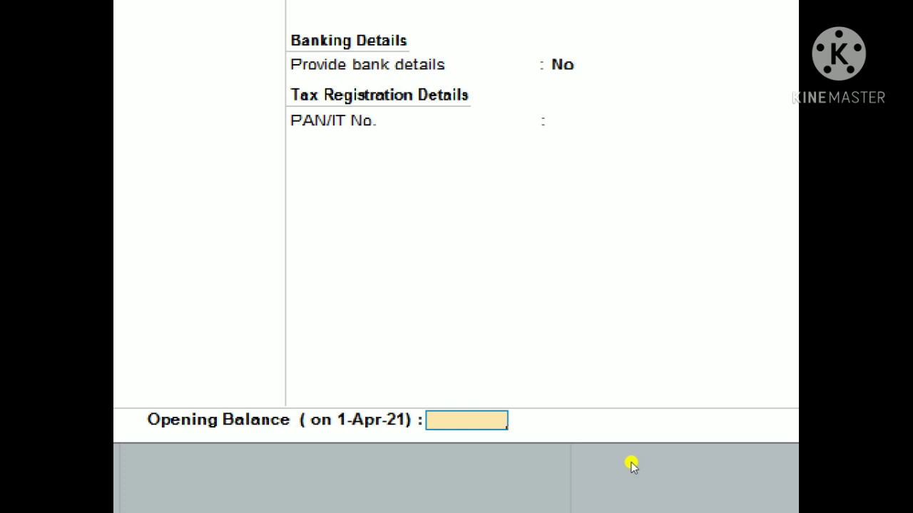
{"action": "type", "text": "730"}
{"action": "key", "text": "Return"}
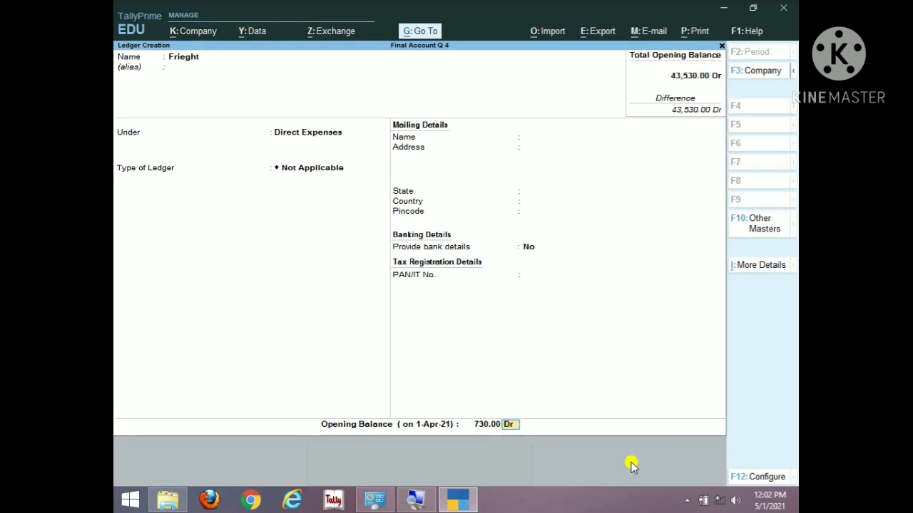
{"action": "key", "text": "Return"}
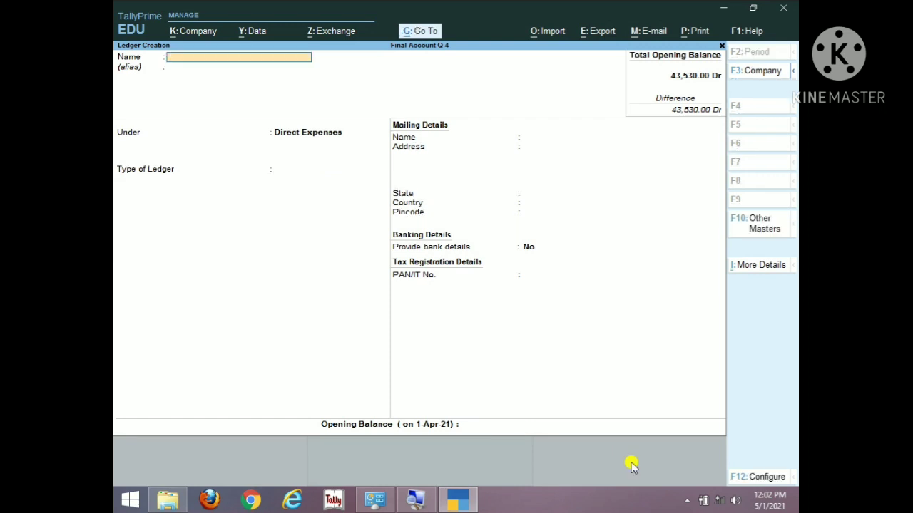
Step: Save a 'Wages' ledger, keeping the Direct Expenses group, with a 960 Dr opening balance
{"action": "type", "text": "W"}
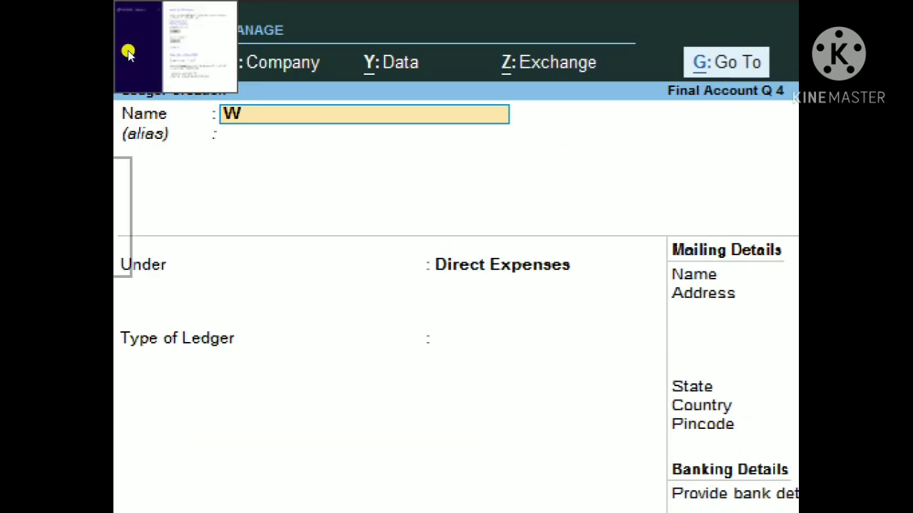
{"action": "type", "text": "ages"}
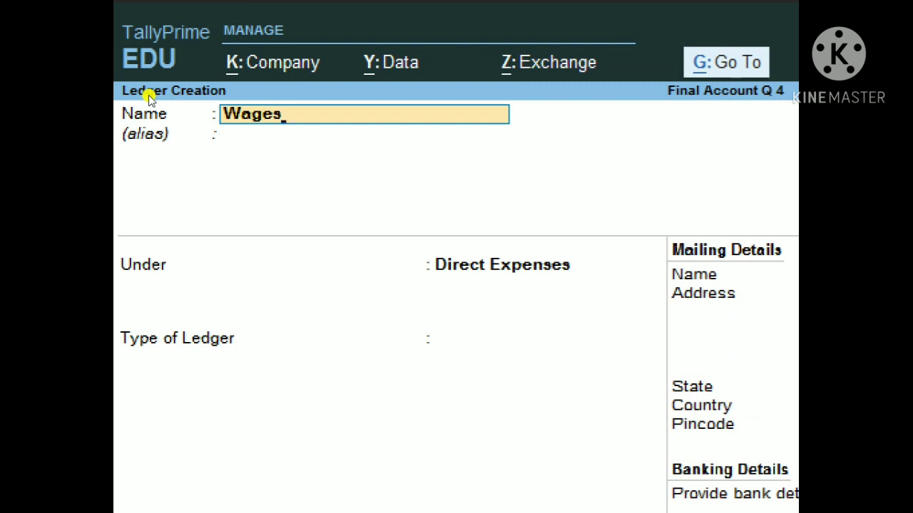
{"action": "key", "text": "Return"}
{"action": "key", "text": "Return"}
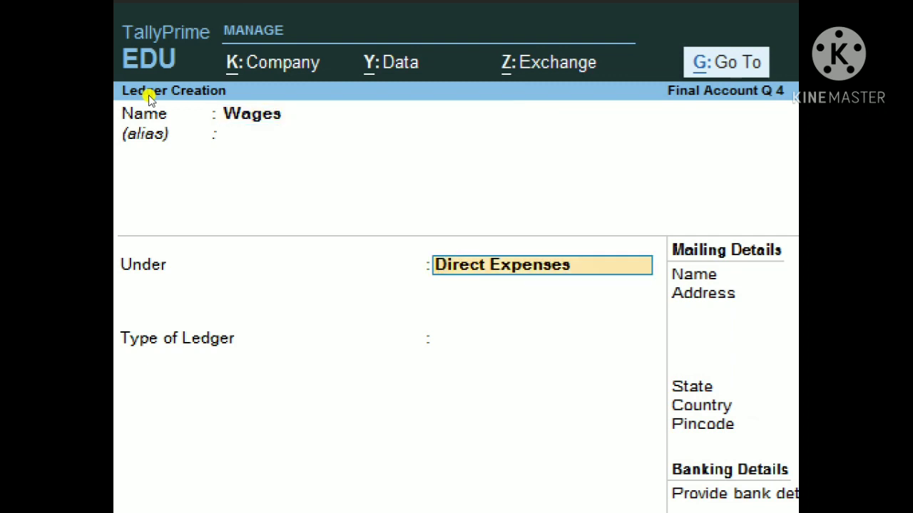
{"action": "key", "text": "Return"}
{"action": "key", "text": "Return"}
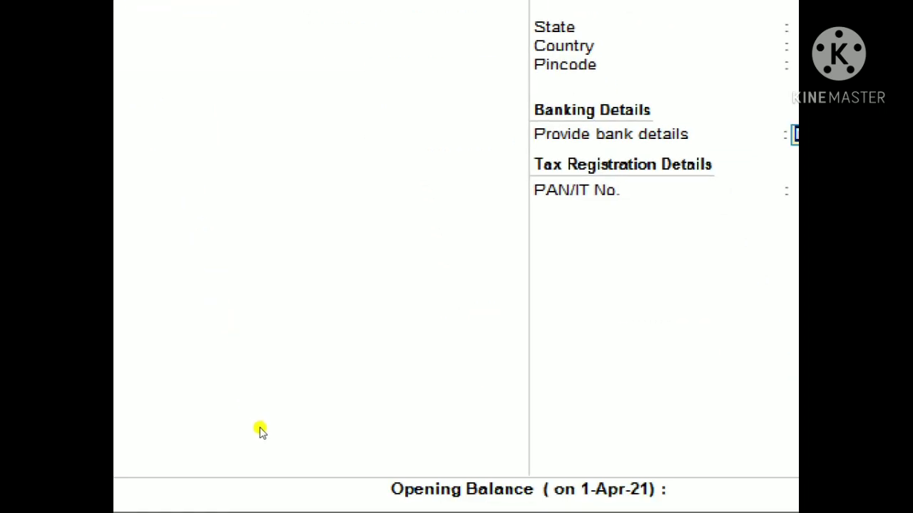
{"action": "key", "text": "Return"}
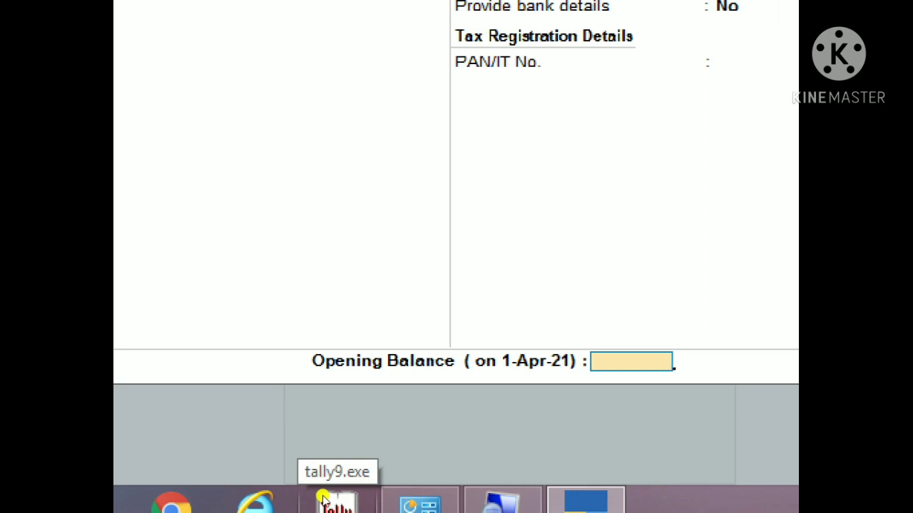
{"action": "type", "text": "960"}
{"action": "key", "text": "Return"}
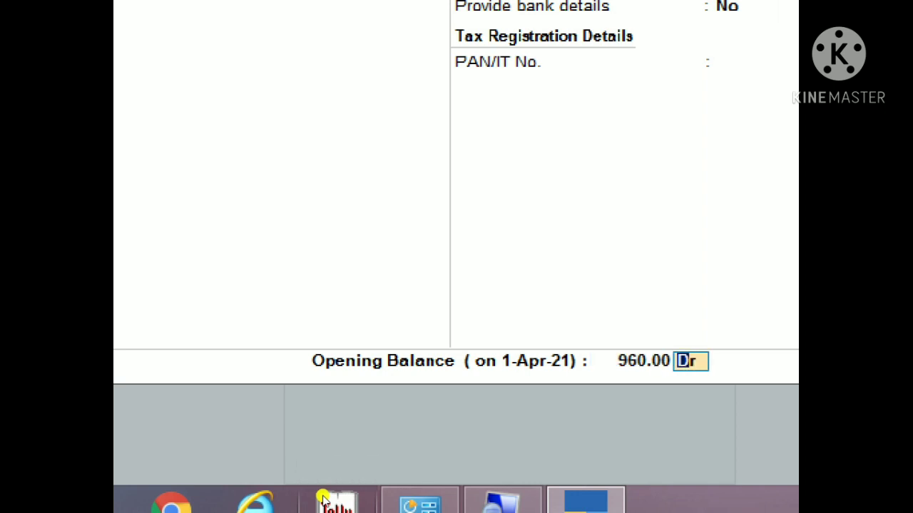
{"action": "key", "text": "Return"}
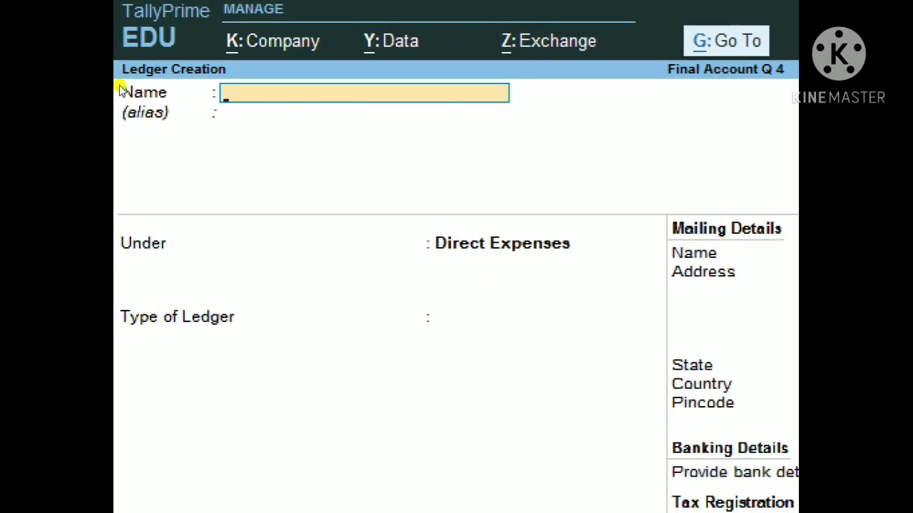
Step: Save a 'Sales' ledger in the Sales Accounts group with a 50,410 Cr opening balance
{"action": "type", "text": "Sales"}
{"action": "key", "text": "Return"}
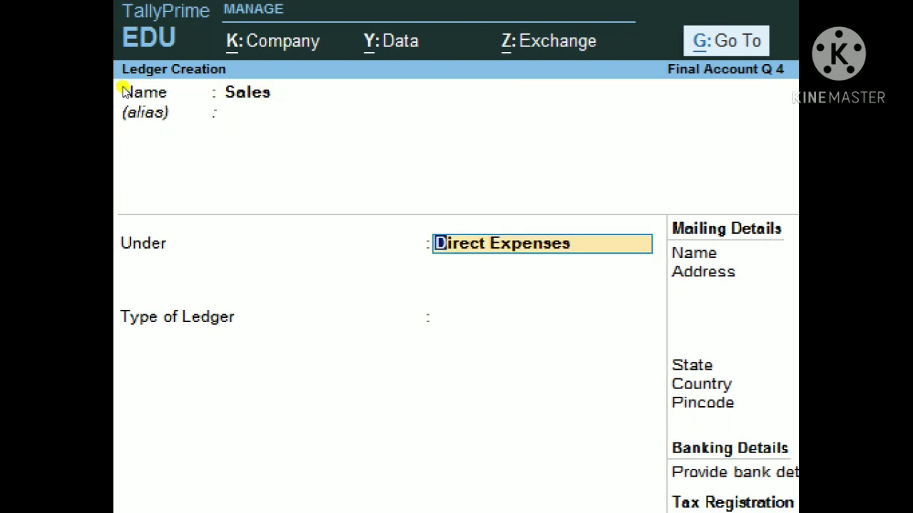
{"action": "type", "text": "Sales"}
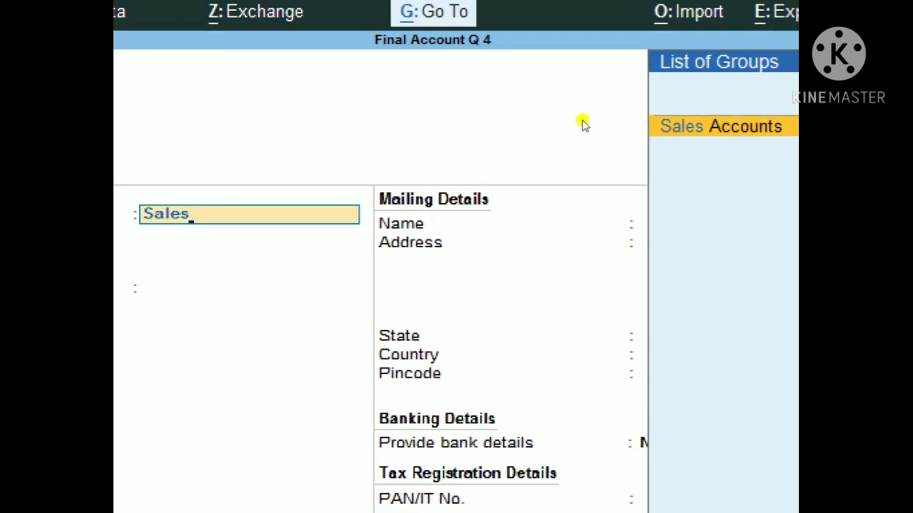
{"action": "key", "text": "Return"}
{"action": "key", "text": "Return"}
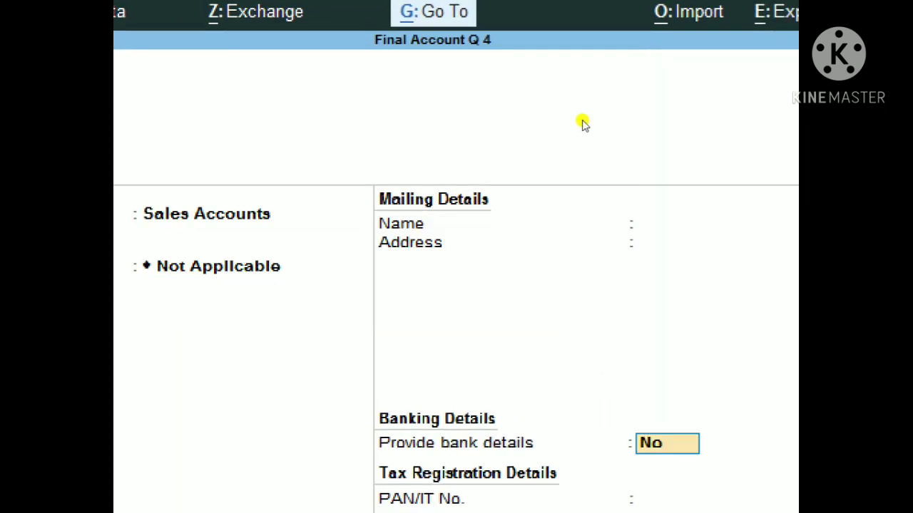
{"action": "key", "text": "Return"}
{"action": "key", "text": "Return"}
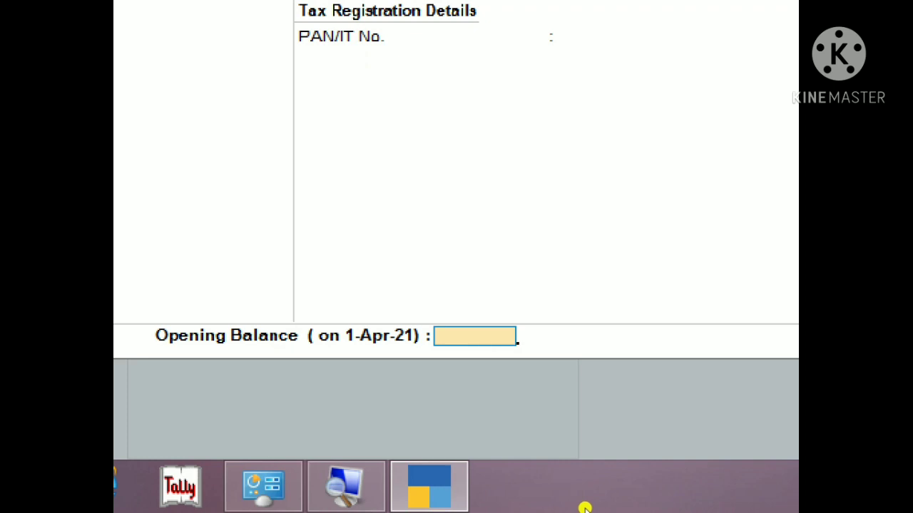
{"action": "type", "text": "50410"}
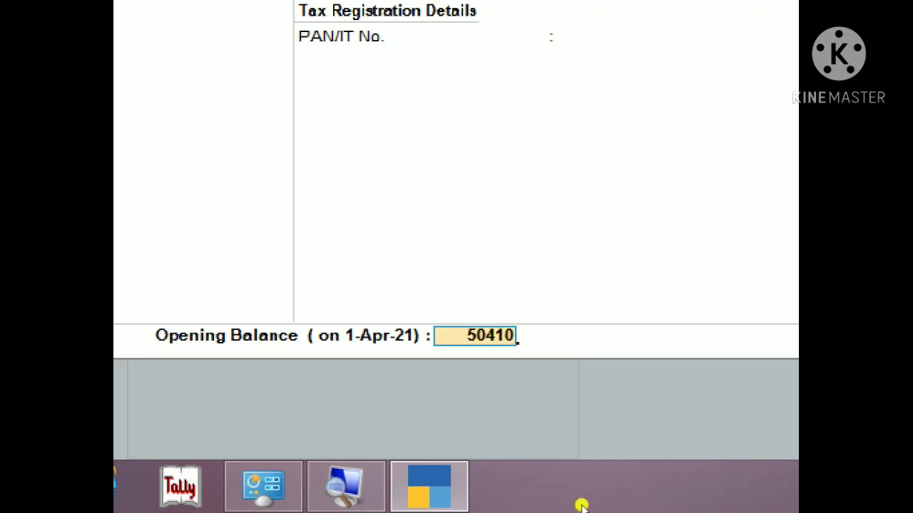
{"action": "key", "text": "Return"}
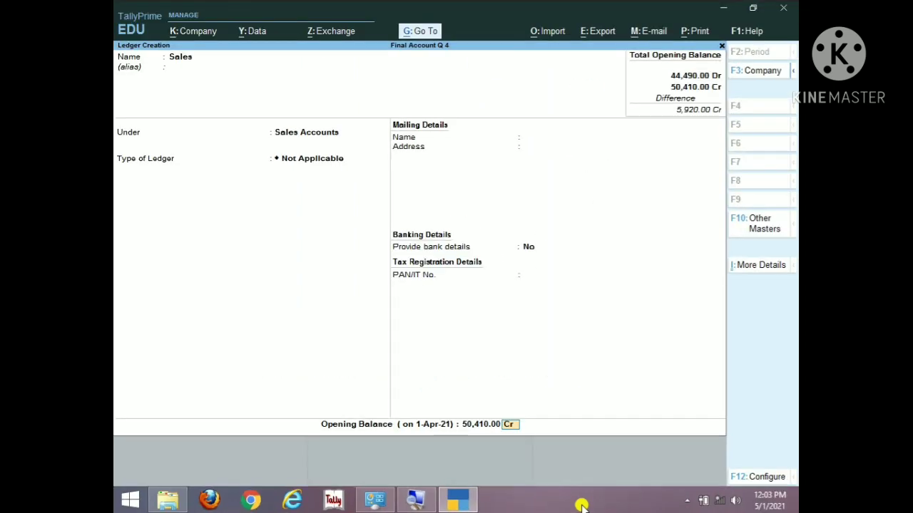
{"action": "key", "text": "ctrl"}
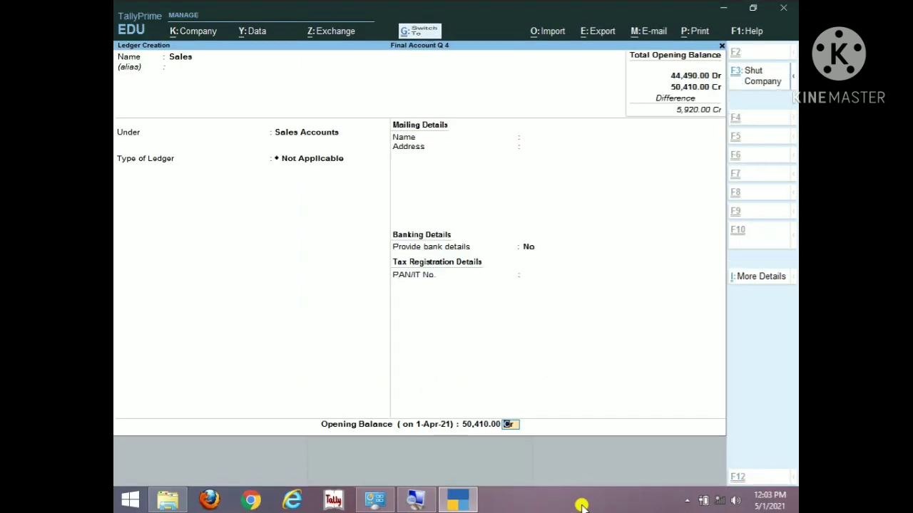
{"action": "key", "text": "ctrl+a"}
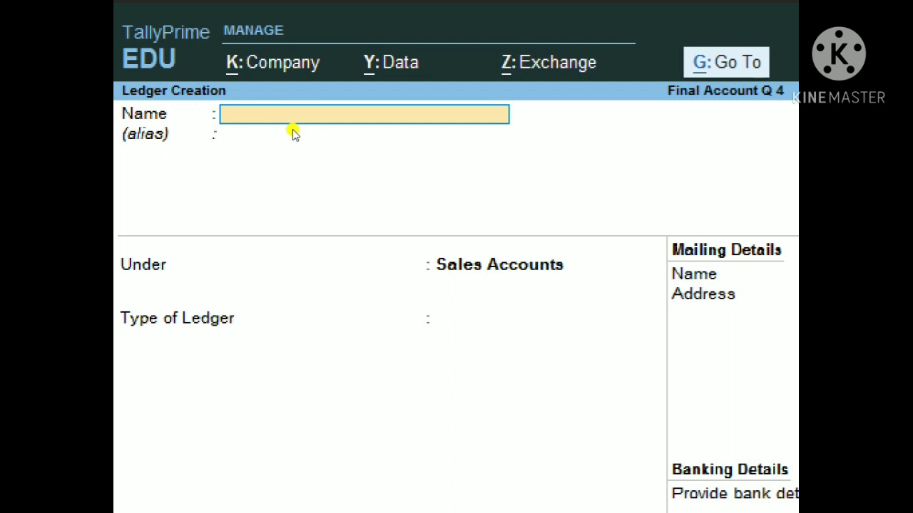
Step: Save a 'Sales Return' ledger under Sales Accounts, type Not Applicable, with 850 Dr opening balance
{"action": "type", "text": "Sales Return"}
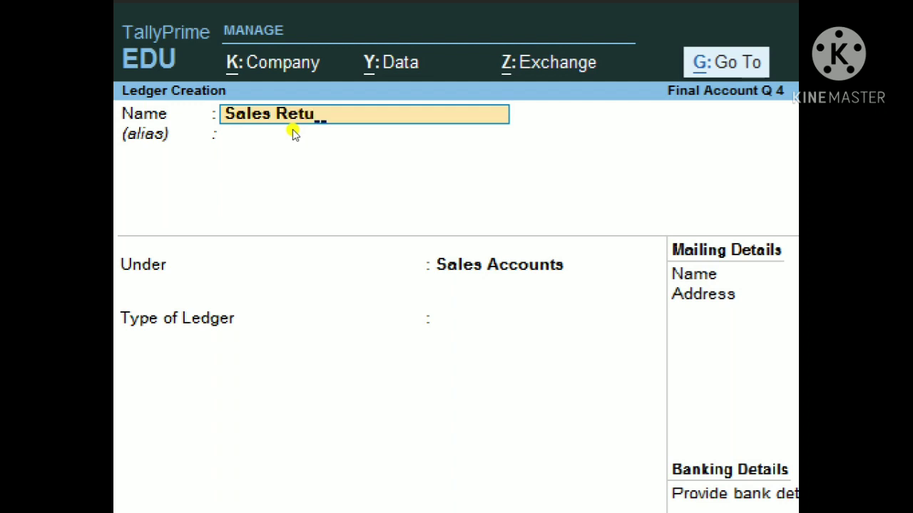
{"action": "key", "text": "Return"}
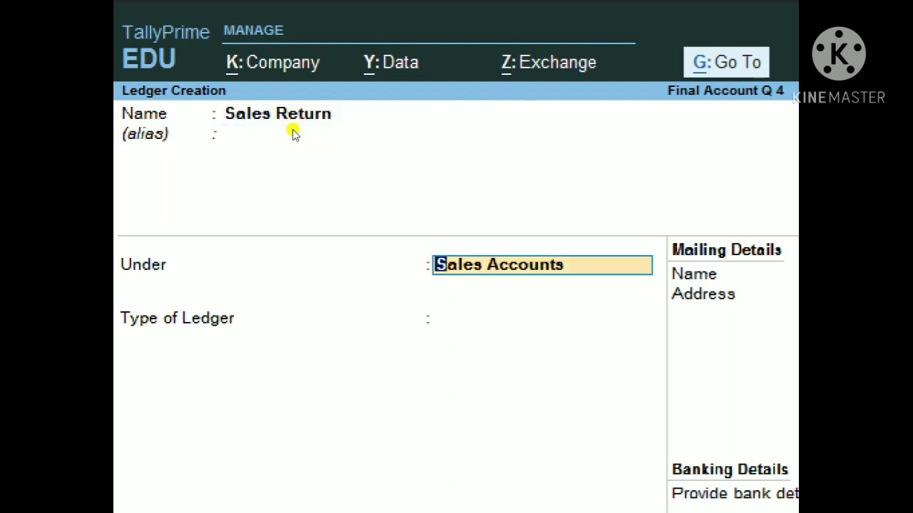
{"action": "key", "text": "Return"}
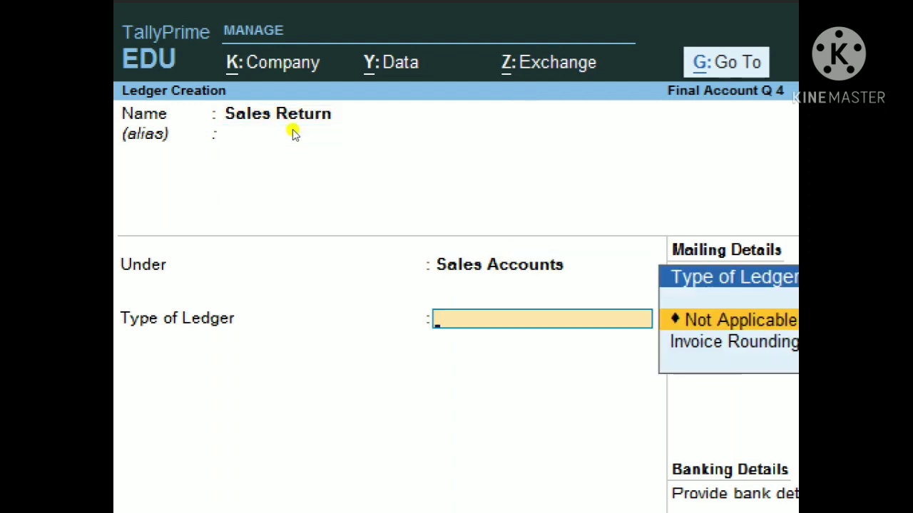
{"action": "key", "text": "Return"}
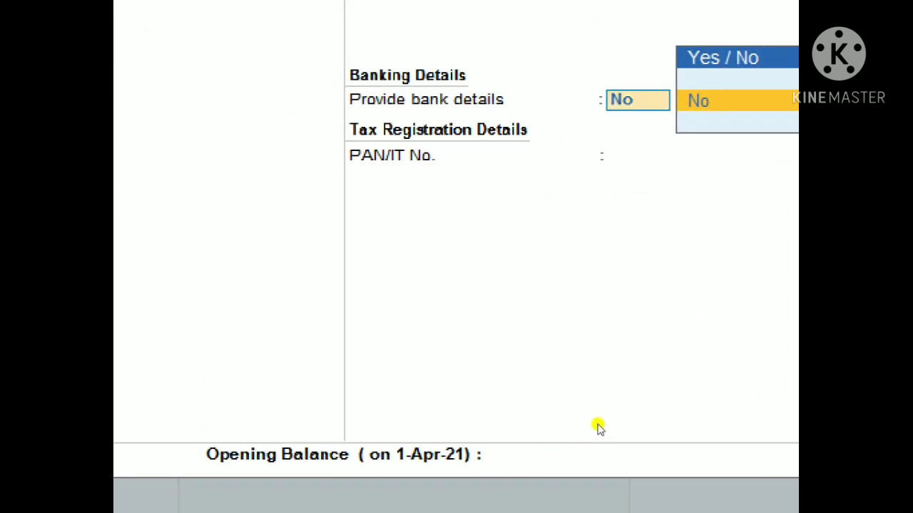
{"action": "key", "text": "Return"}
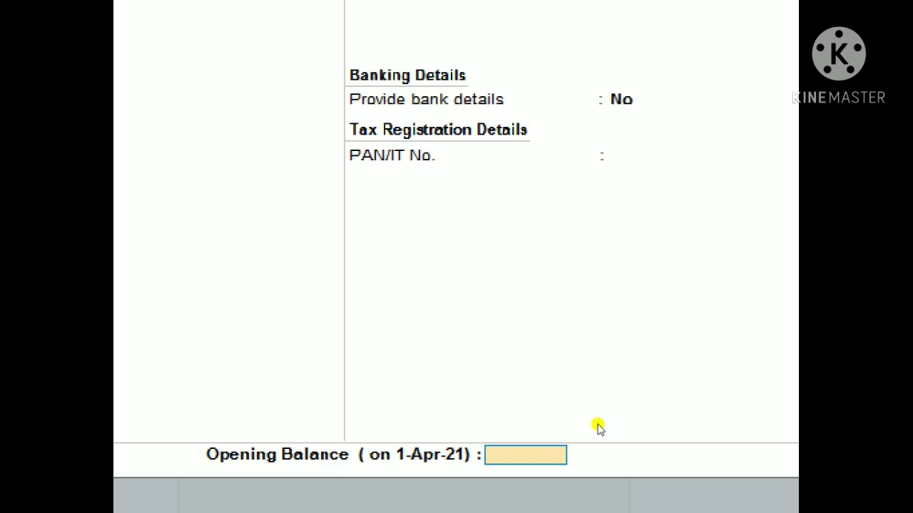
{"action": "type", "text": "850"}
{"action": "key", "text": "Return"}
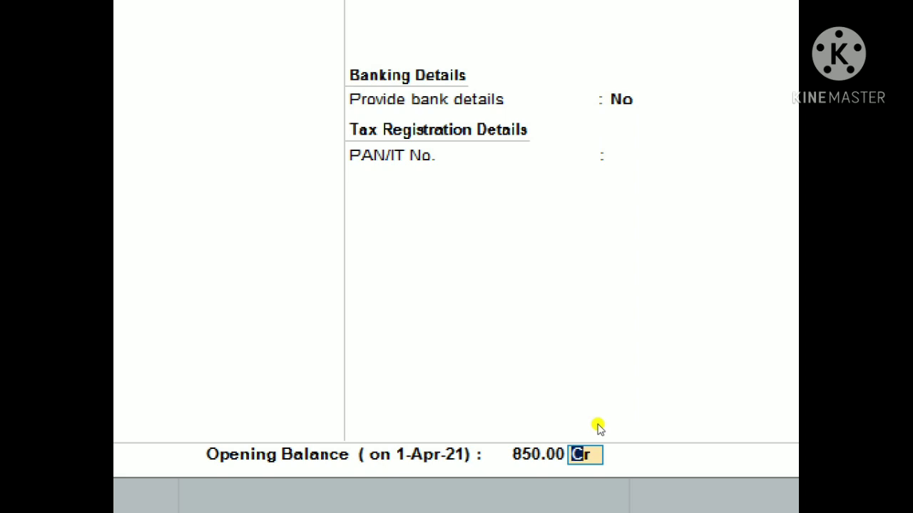
{"action": "type", "text": "dr"}
{"action": "key", "text": "Return"}
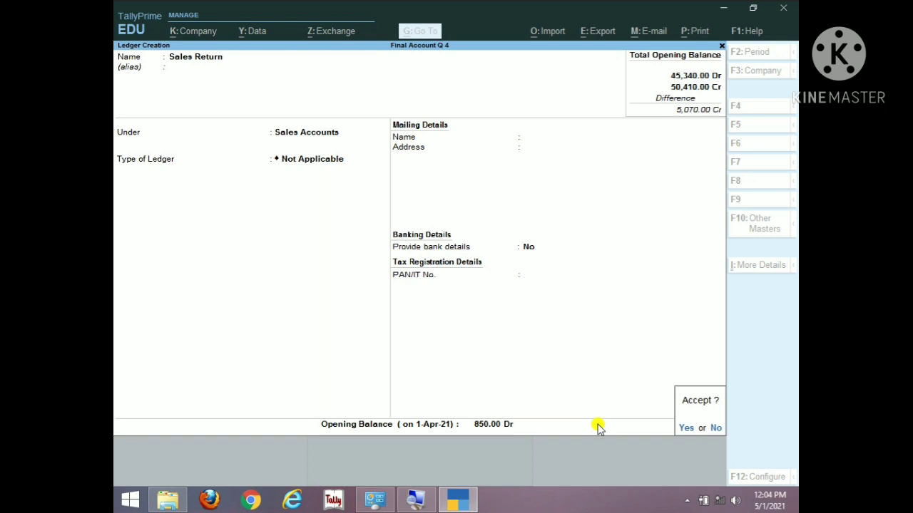
{"action": "key", "text": "Return"}
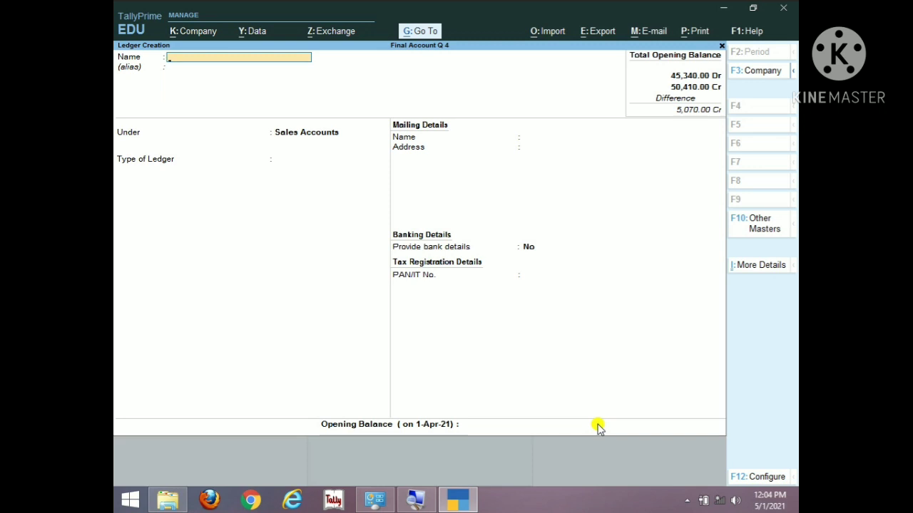
Step: Quit Ledger Creation and return to the Gateway of Tally
{"action": "key", "text": "Escape"}
{"action": "key", "text": "y"}
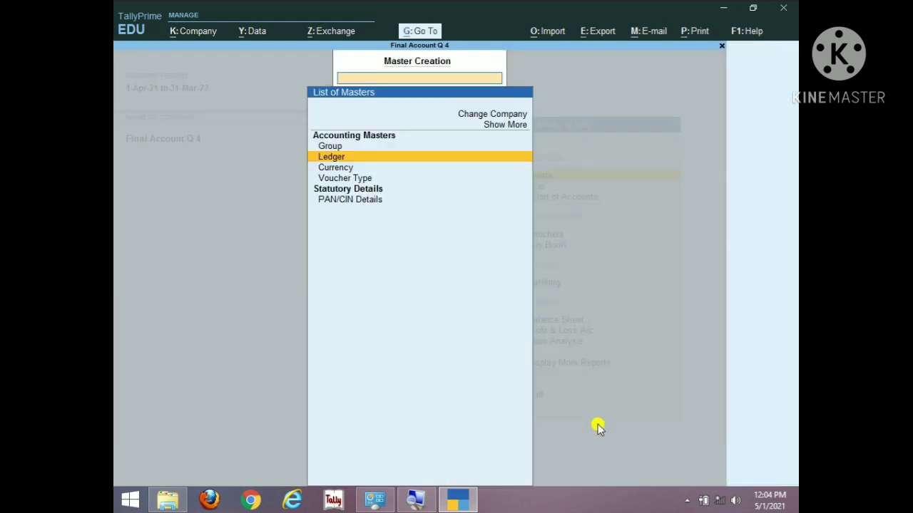
{"action": "key", "text": "Escape"}
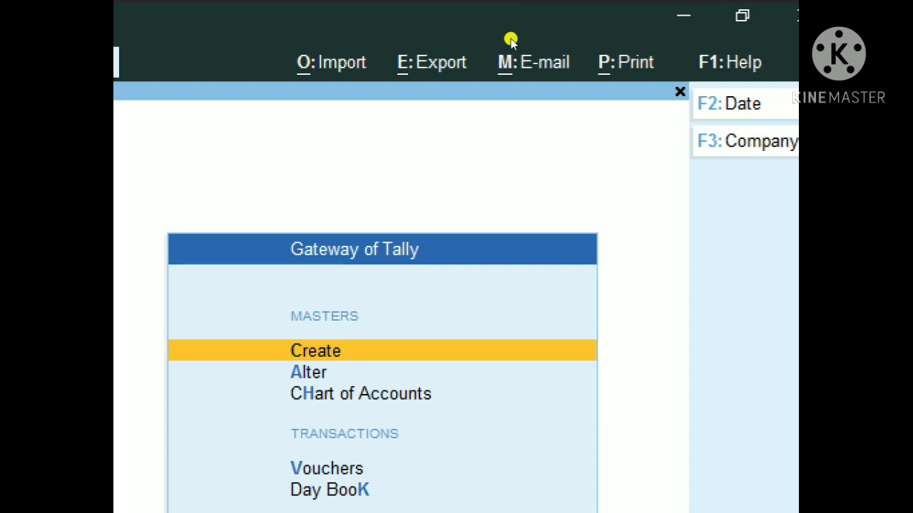
Step: Open the Opening Stock ledger in Ledger Alteration via Alter > Ledger
{"action": "key", "text": "Down"}
{"action": "key", "text": "Return"}
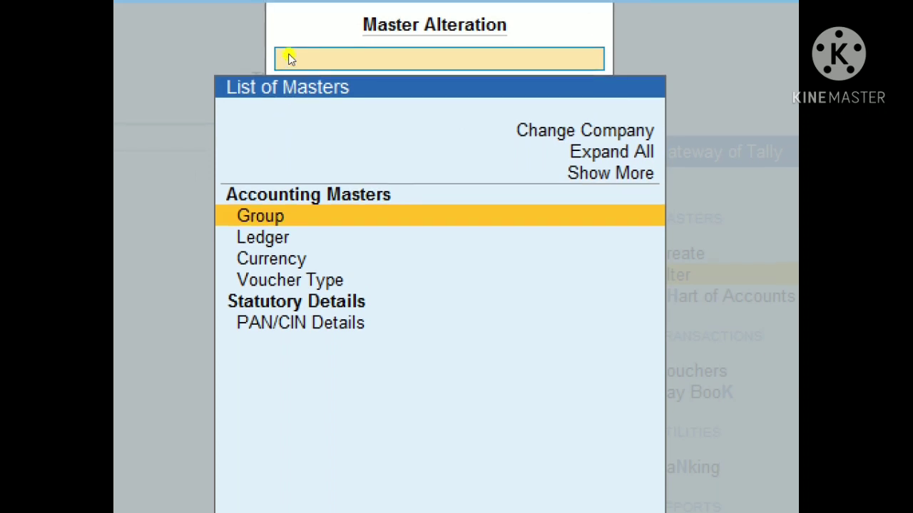
{"action": "key", "text": "Down"}
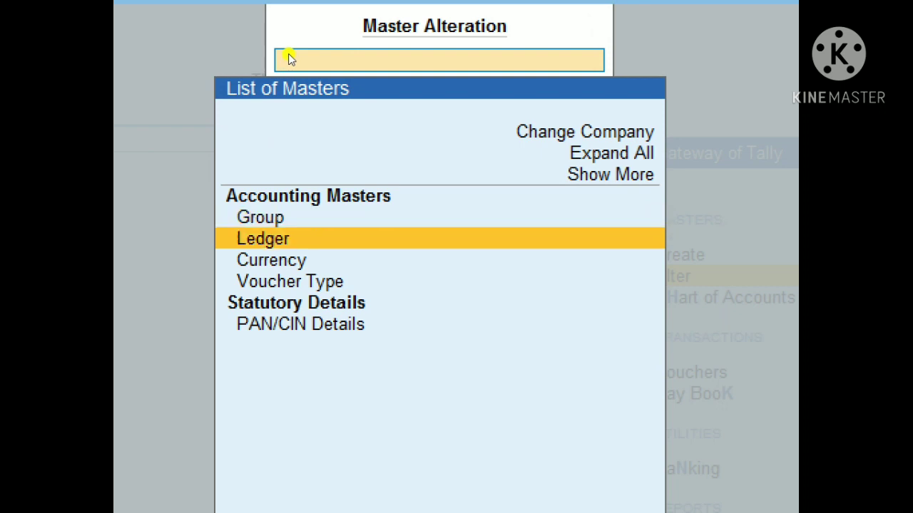
{"action": "key", "text": "Return"}
{"action": "key", "text": "Down"}
{"action": "key", "text": "Down"}
{"action": "key", "text": "Down"}
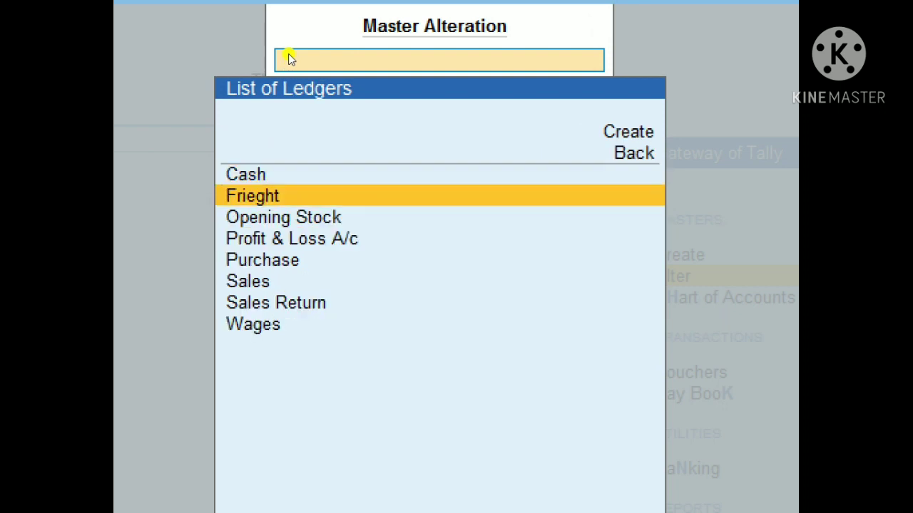
{"action": "key", "text": "Up"}
{"action": "key", "text": "Return"}
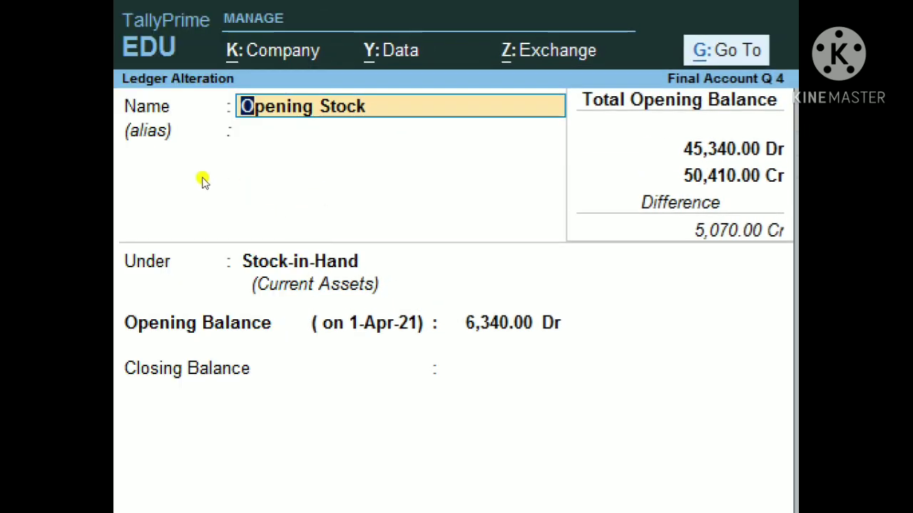
Step: Enter a closing balance of 7,290 dated 1-4 on Opening Stock and save the ledger
{"action": "key", "text": "Return"}
{"action": "key", "text": "Return"}
{"action": "key", "text": "Return"}
{"action": "key", "text": "Return"}
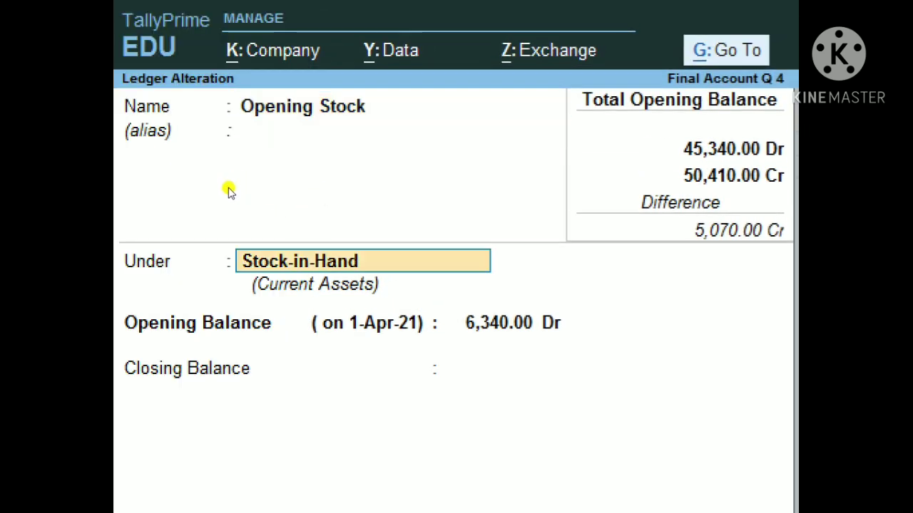
{"action": "key", "text": "Return"}
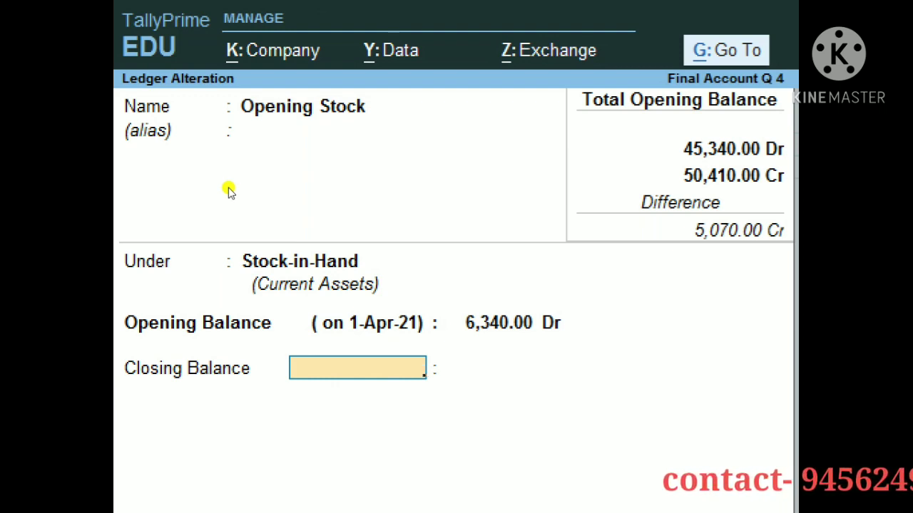
{"action": "type", "text": "7290"}
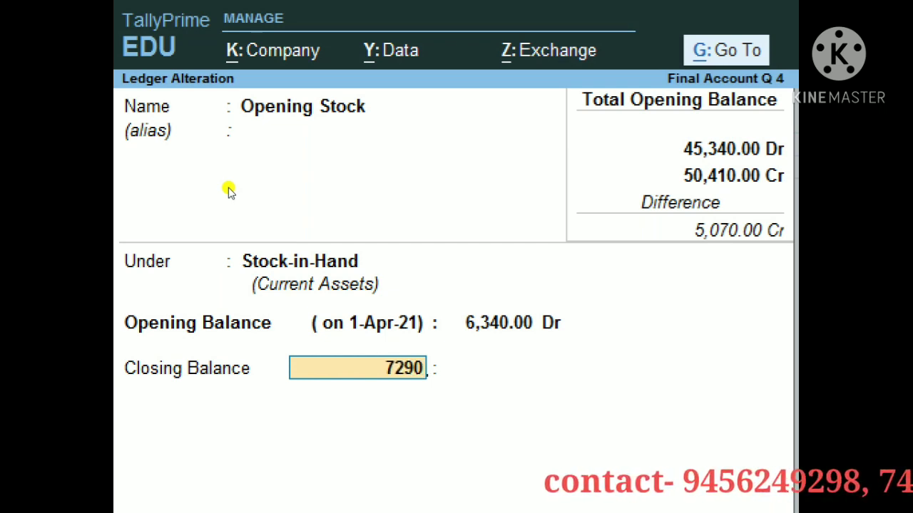
{"action": "key", "text": "BackSpace"}
{"action": "key", "text": "BackSpace"}
{"action": "key", "text": "BackSpace"}
{"action": "key", "text": "BackSpace"}
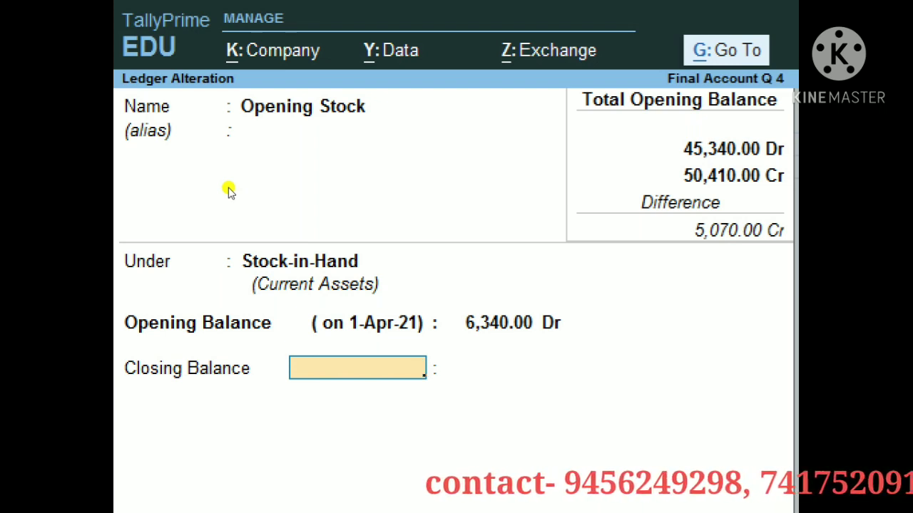
{"action": "type", "text": "1-4"}
{"action": "key", "text": "Return"}
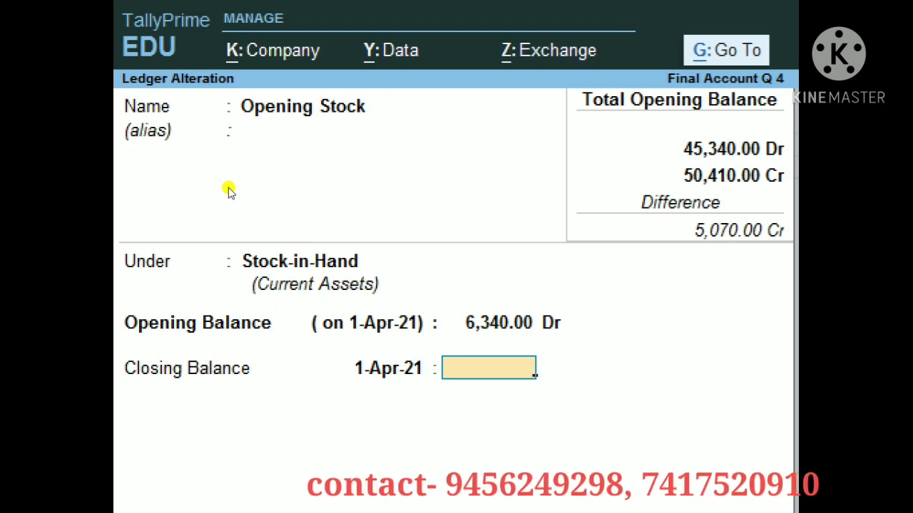
{"action": "type", "text": "7"}
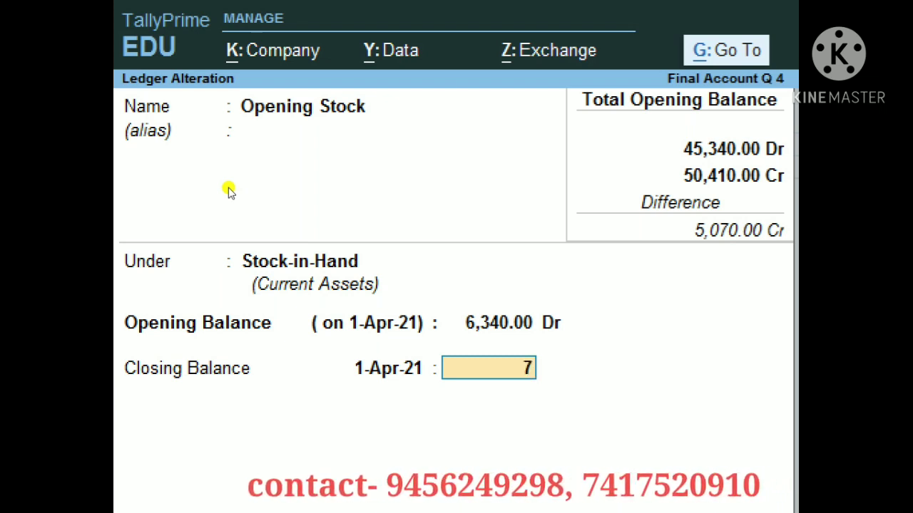
{"action": "type", "text": ",290"}
{"action": "key", "text": "Return"}
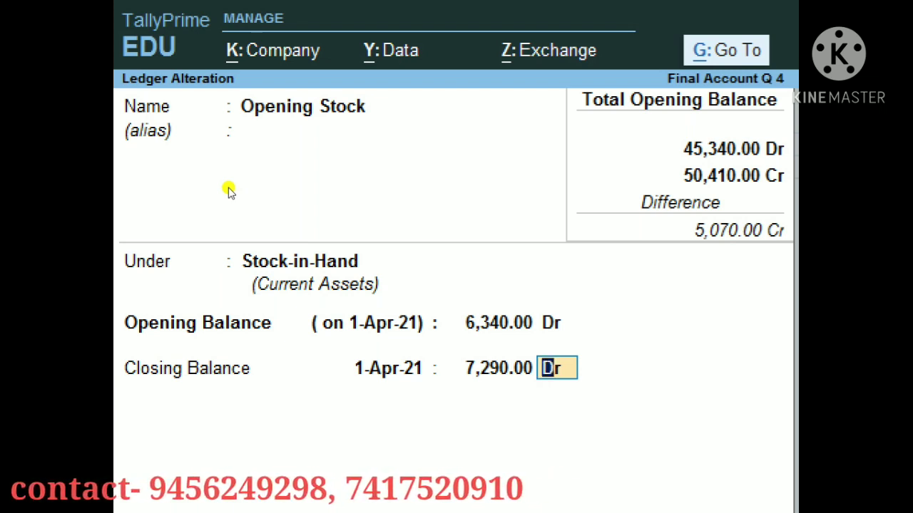
{"action": "key", "text": "ctrl"}
{"action": "key", "text": "ctrl+a"}
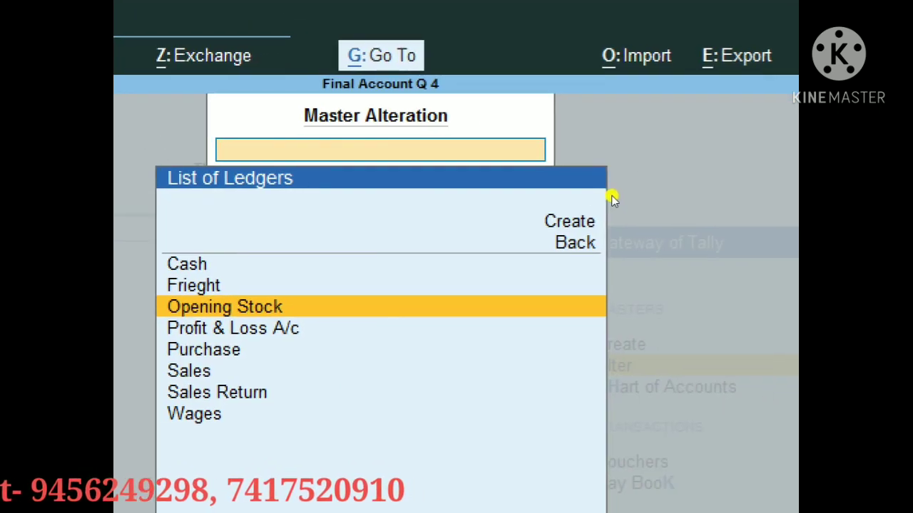
Step: Return to the Gateway and open the Profit & Loss A/c report, showing 12,360.00 Nett Profit
{"action": "key", "text": "Escape"}
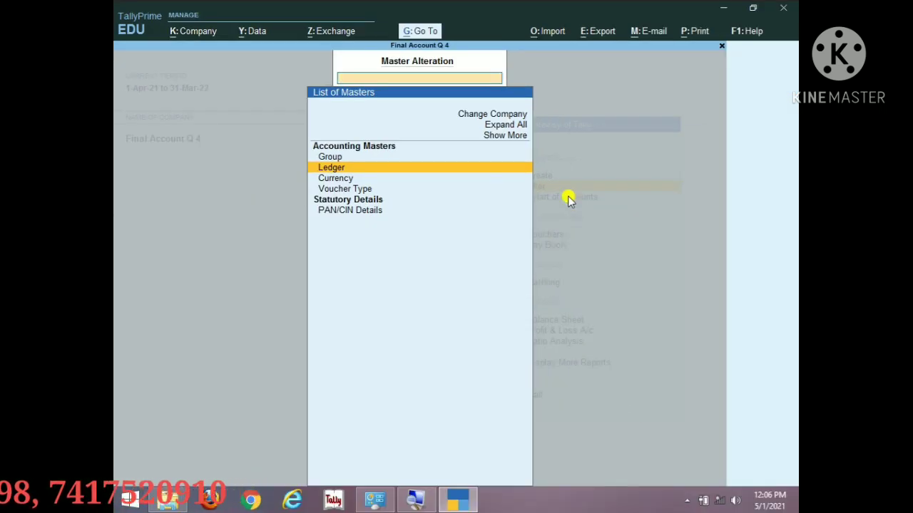
{"action": "key", "text": "Escape"}
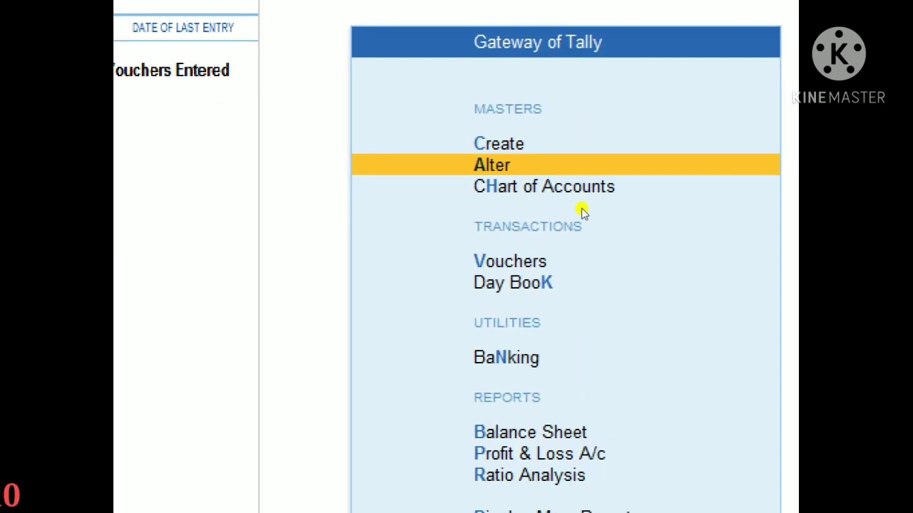
{"action": "key", "text": "Down"}
{"action": "key", "text": "Down"}
{"action": "key", "text": "Down"}
{"action": "key", "text": "Down"}
{"action": "key", "text": "Down"}
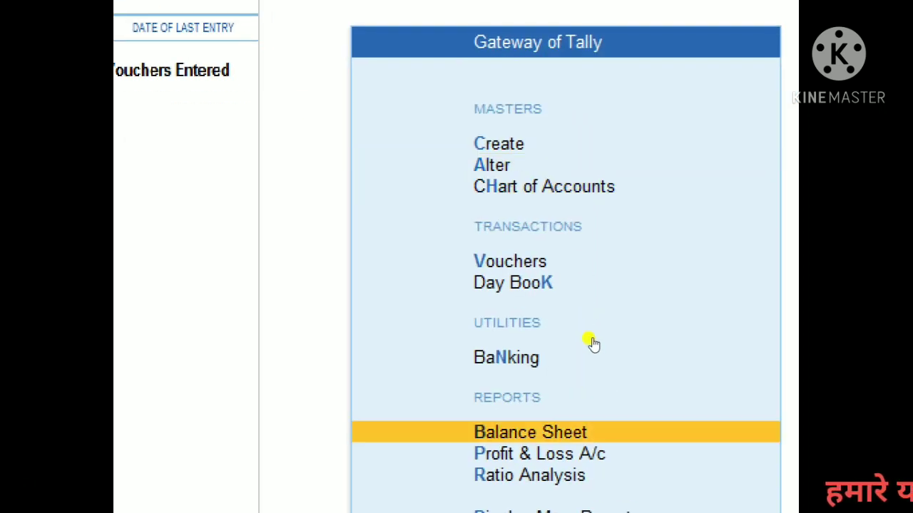
{"action": "key", "text": "Down"}
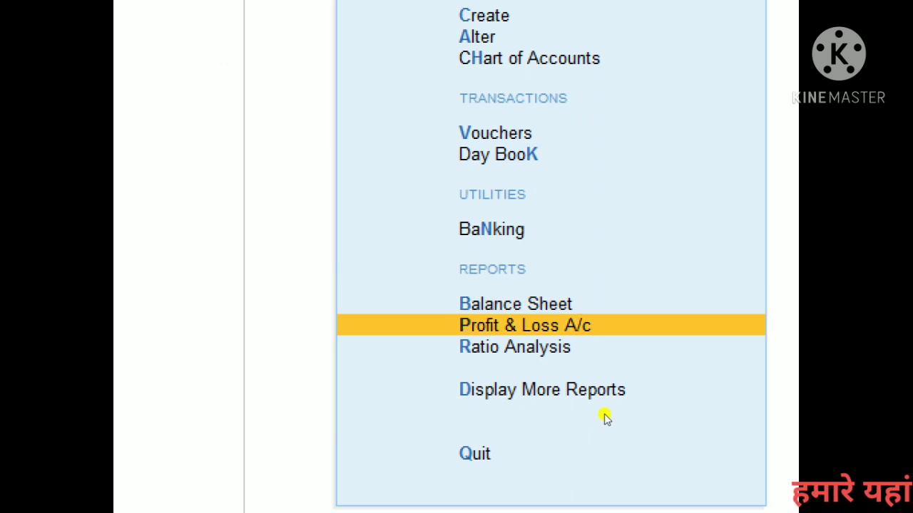
{"action": "key", "text": "Return"}
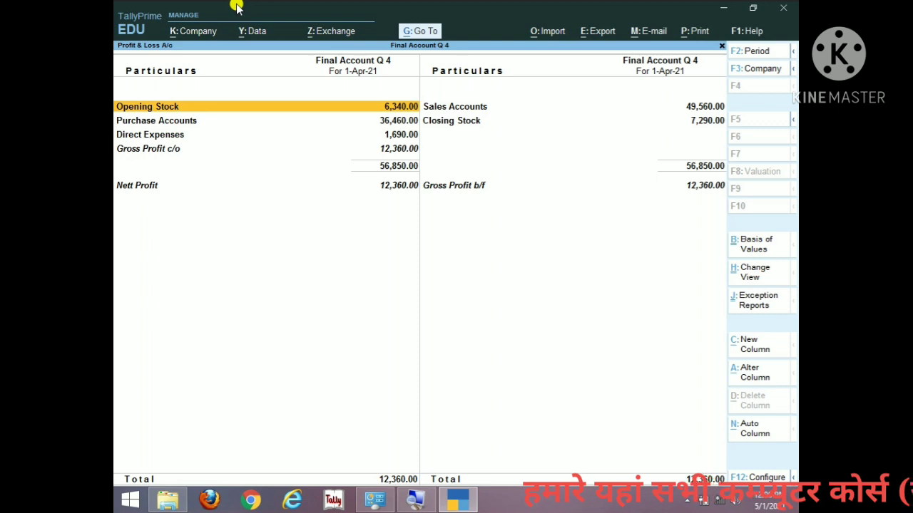
Step: Expand the Profit & Loss report to detailed ledger view with Alt+F5, review it, then close it
{"action": "key", "text": "alt"}
{"action": "key", "text": "alt+F5"}
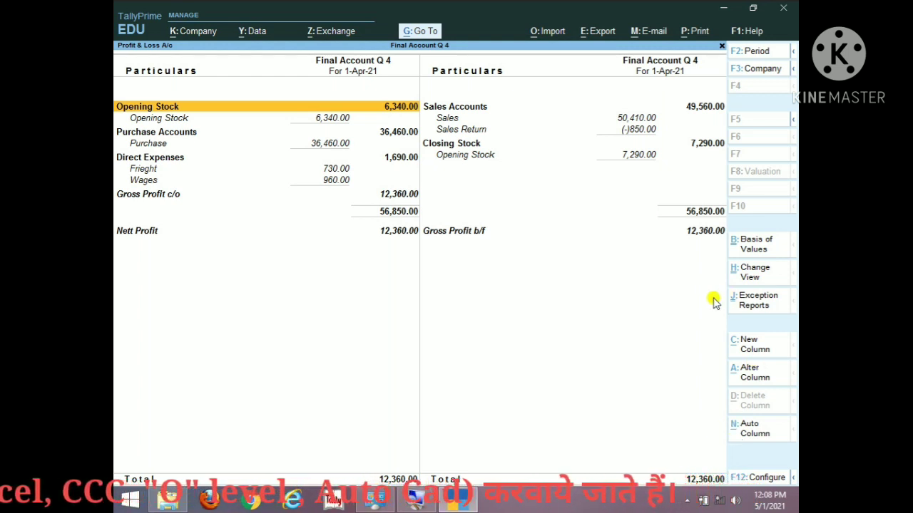
{"action": "key", "text": "Escape"}
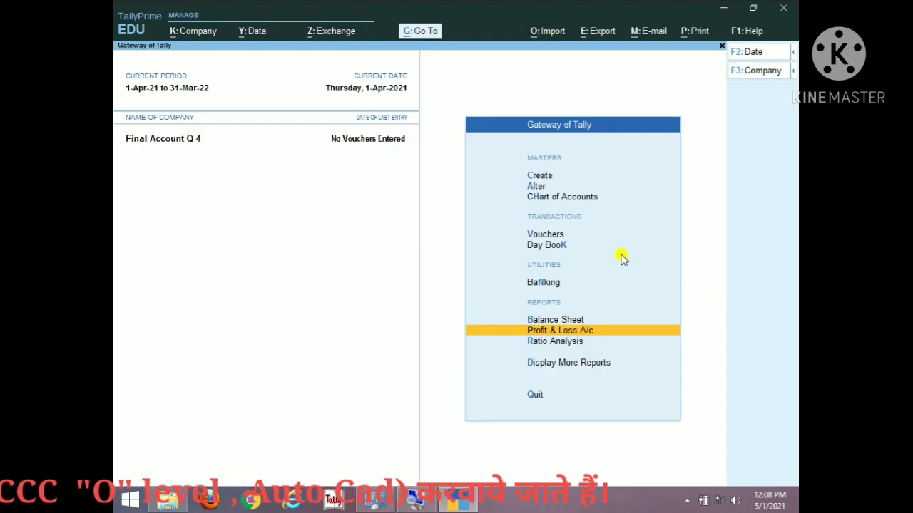
Step: Start a new ledger from Gateway of Tally > Create > Ledger
{"action": "key", "text": "Up"}
{"action": "key", "text": "Up"}
{"action": "key", "text": "Up"}
{"action": "key", "text": "Up"}
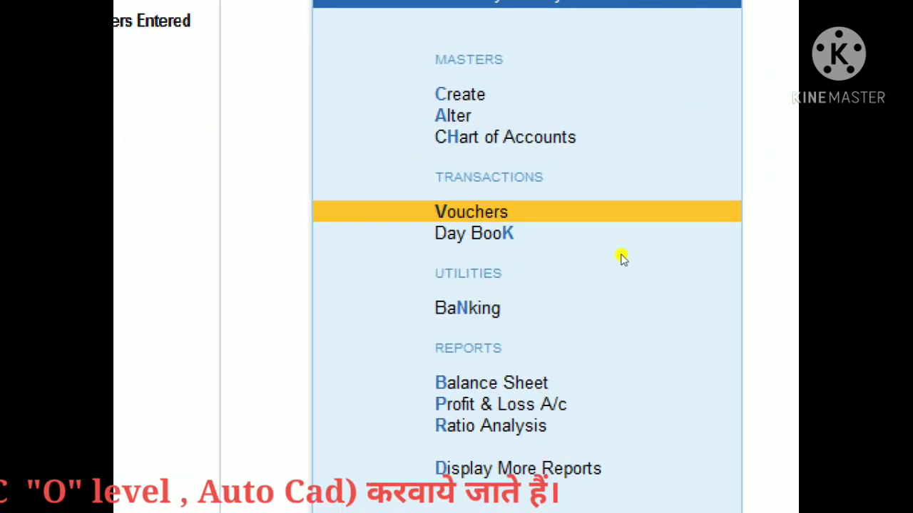
{"action": "key", "text": "Up"}
{"action": "key", "text": "Up"}
{"action": "key", "text": "Up"}
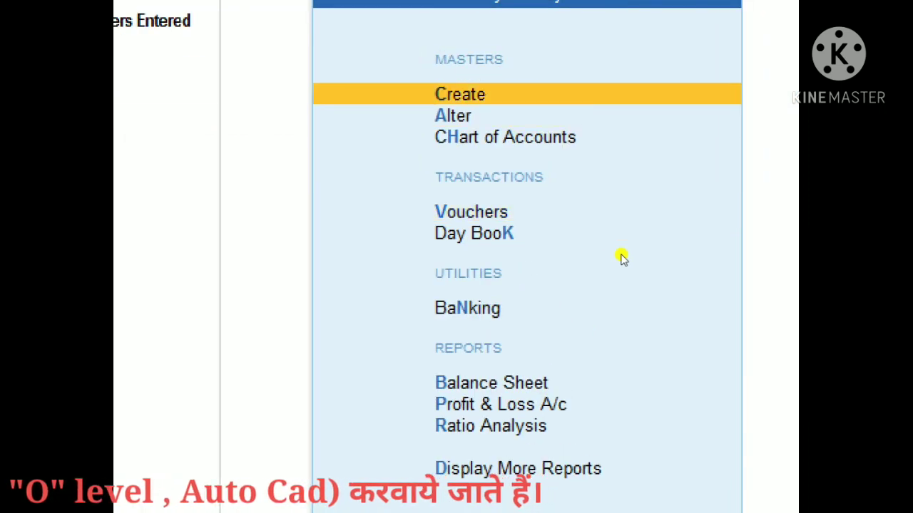
{"action": "key", "text": "Return"}
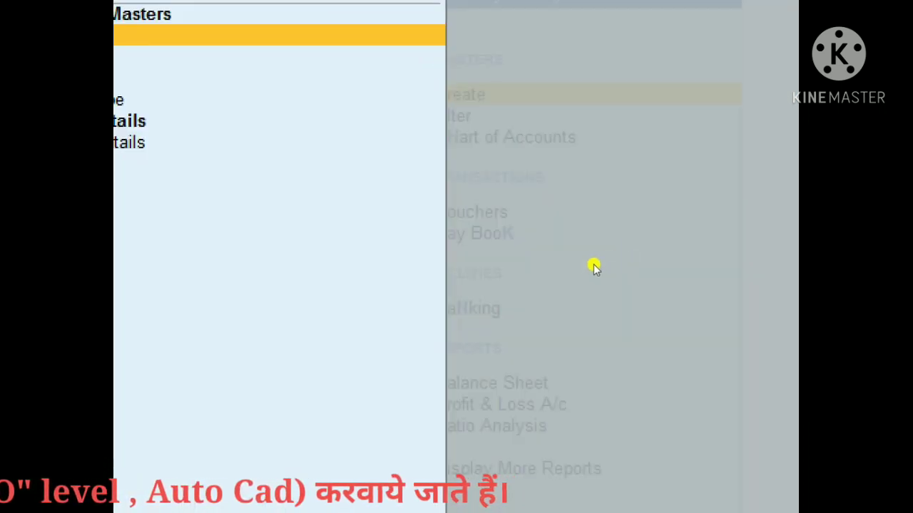
{"action": "key", "text": "Down"}
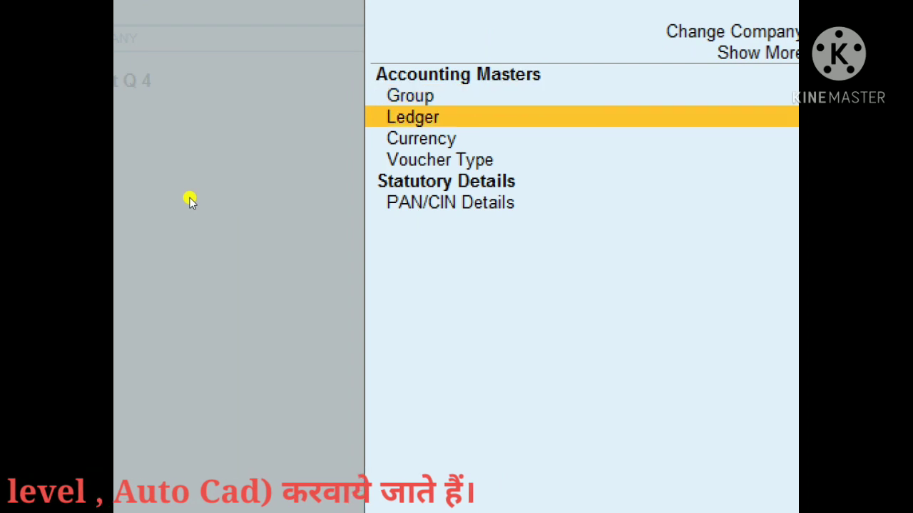
{"action": "key", "text": "Return"}
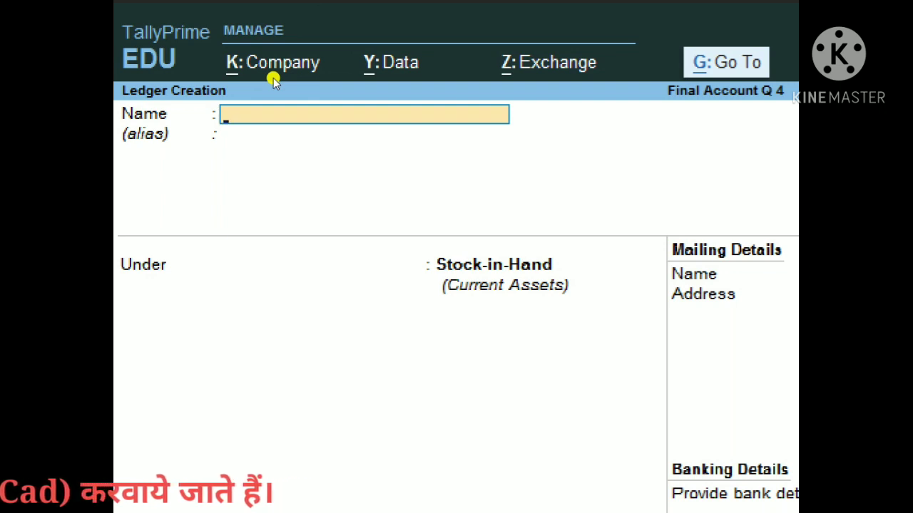
Step: Save a 'Salary' ledger in the Indirect Expenses group with a 3,260 Dr opening balance
{"action": "type", "text": "Salary"}
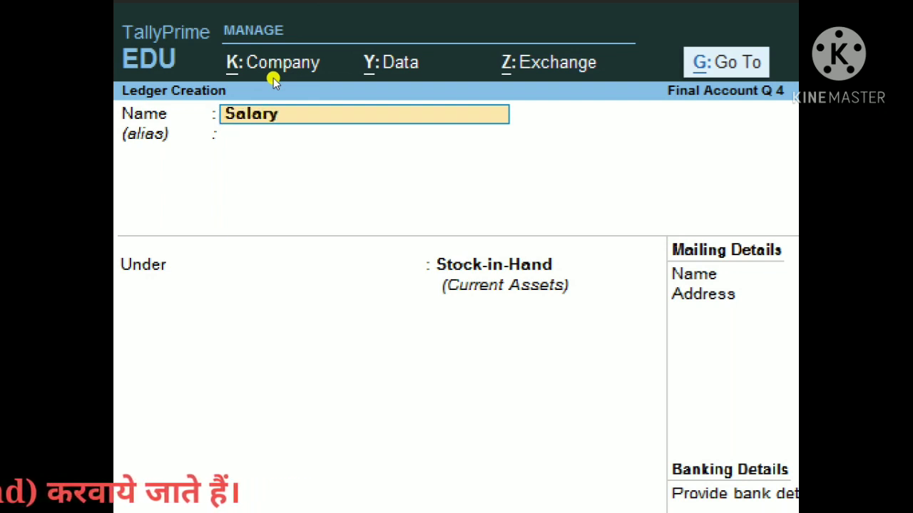
{"action": "key", "text": "Return"}
{"action": "key", "text": "Return"}
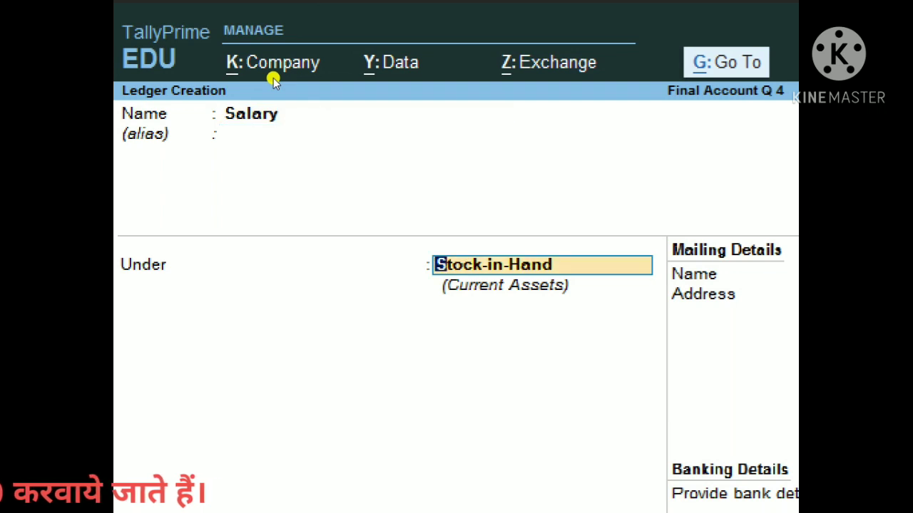
{"action": "type", "text": "Ind"}
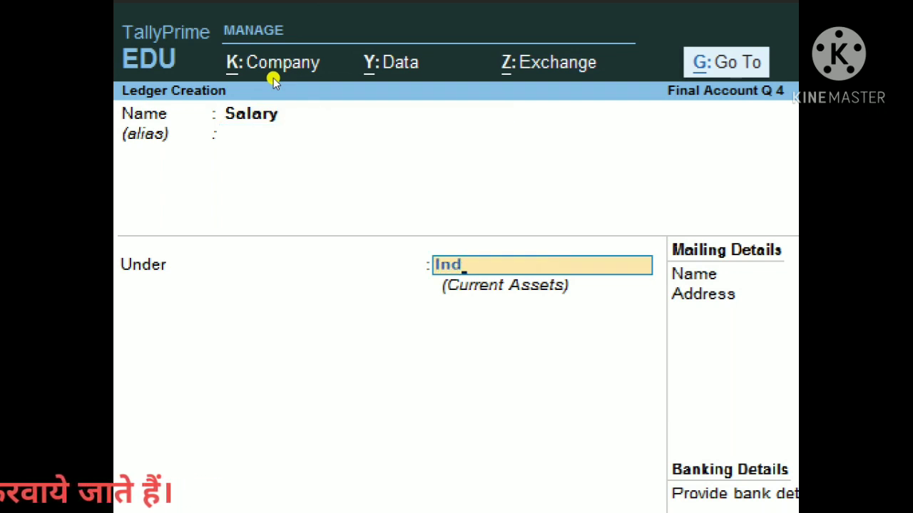
{"action": "type", "text": "ir"}
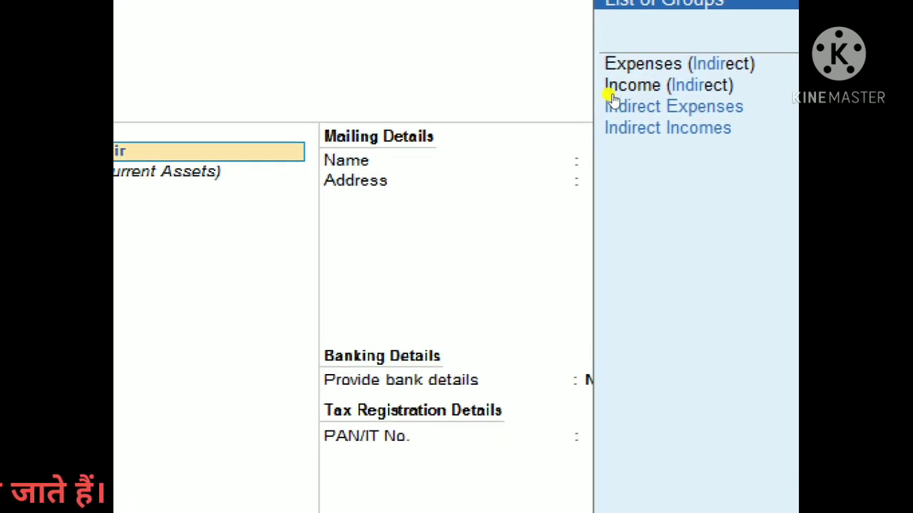
{"action": "key", "text": "Down"}
{"action": "key", "text": "Up"}
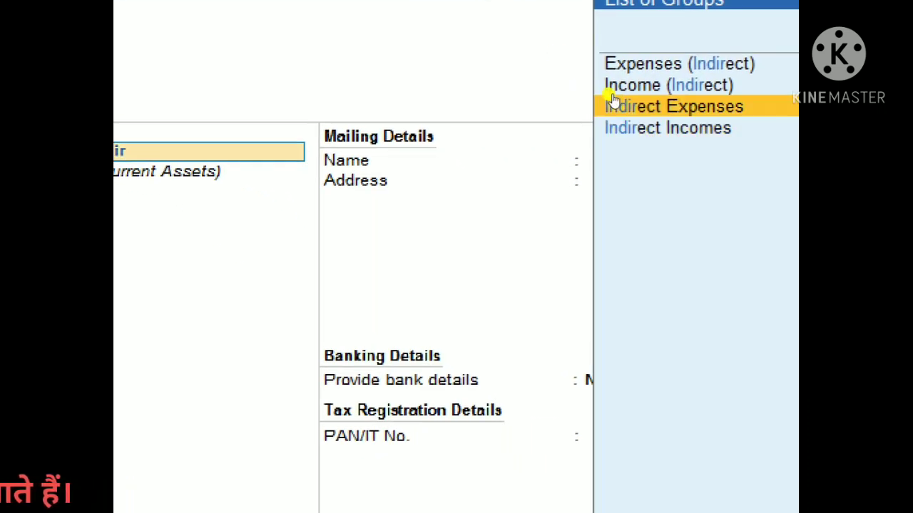
{"action": "key", "text": "Return"}
{"action": "key", "text": "Return"}
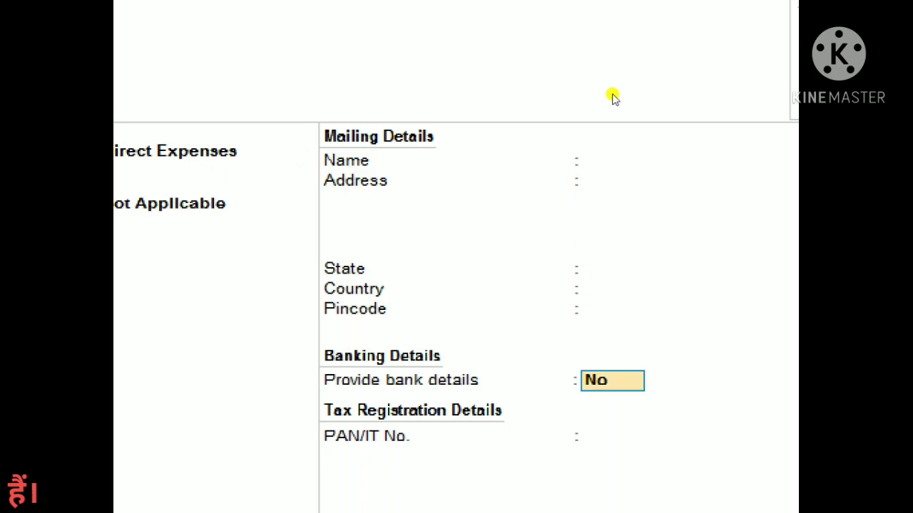
{"action": "key", "text": "Return"}
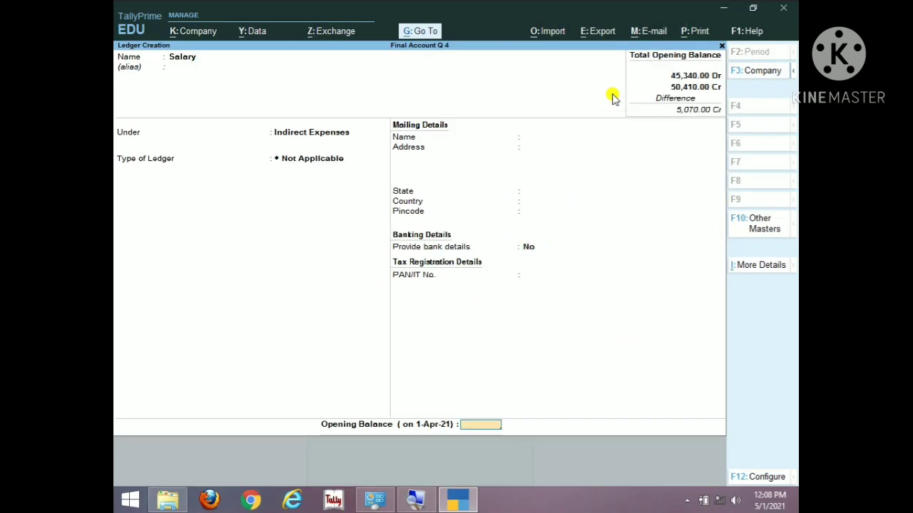
{"action": "type", "text": "3260"}
{"action": "key", "text": "Return"}
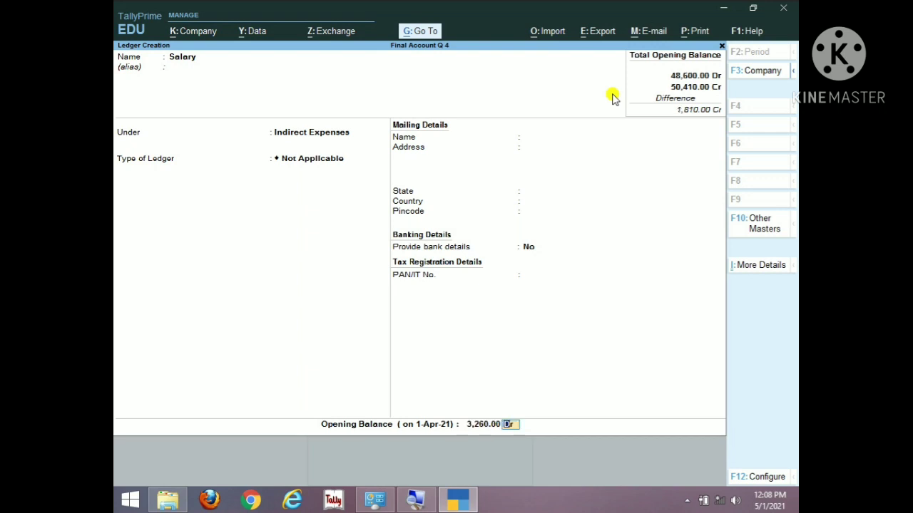
{"action": "key", "text": "ctrl"}
{"action": "key", "text": "ctrl+a"}
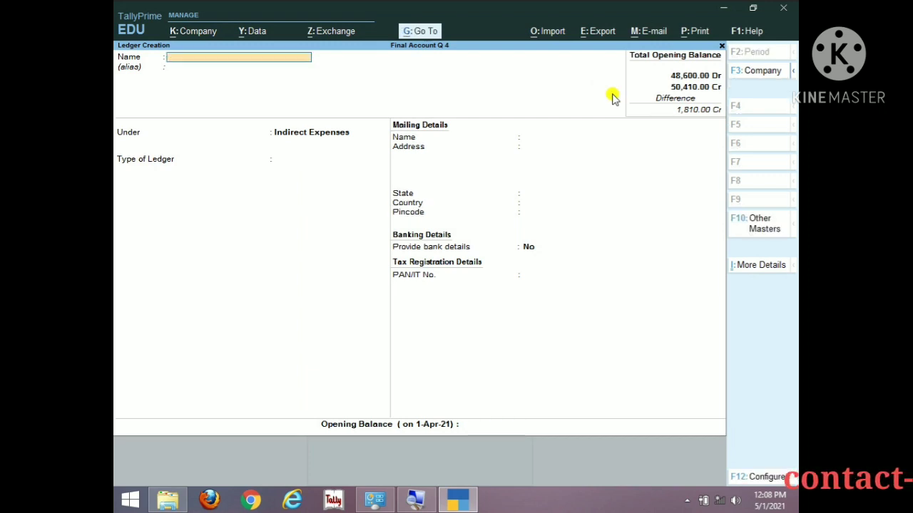
Step: Save a Repair ledger under Indirect Expenses, type Not Applicable, with a 230 Dr opening balance
{"action": "type", "text": "Re"}
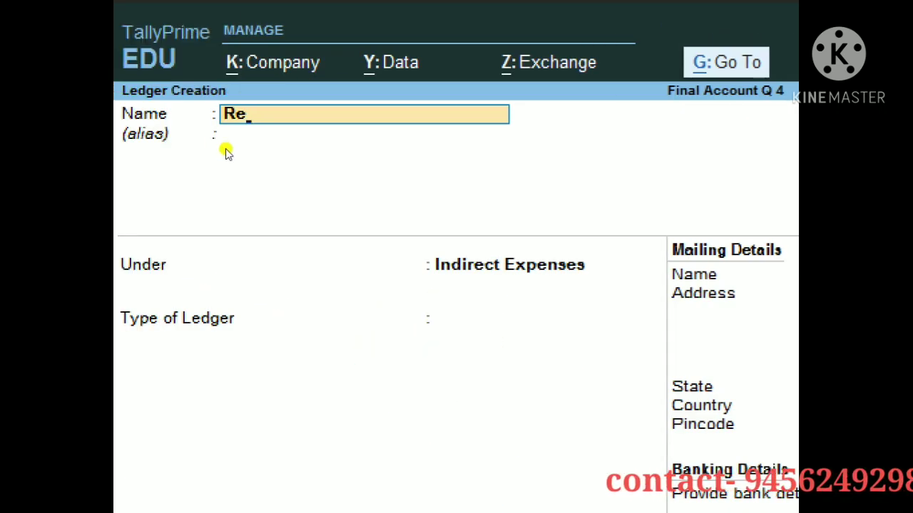
{"action": "type", "text": "pair"}
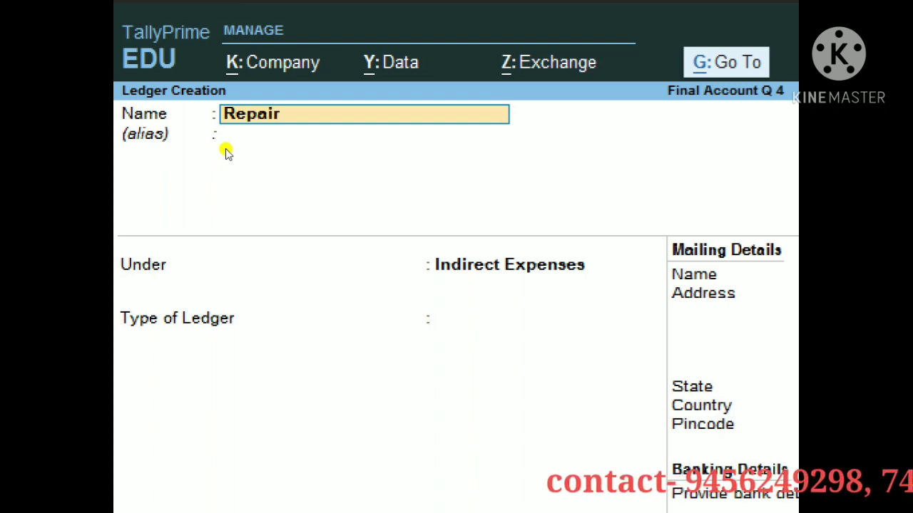
{"action": "key", "text": "Return"}
{"action": "key", "text": "Return"}
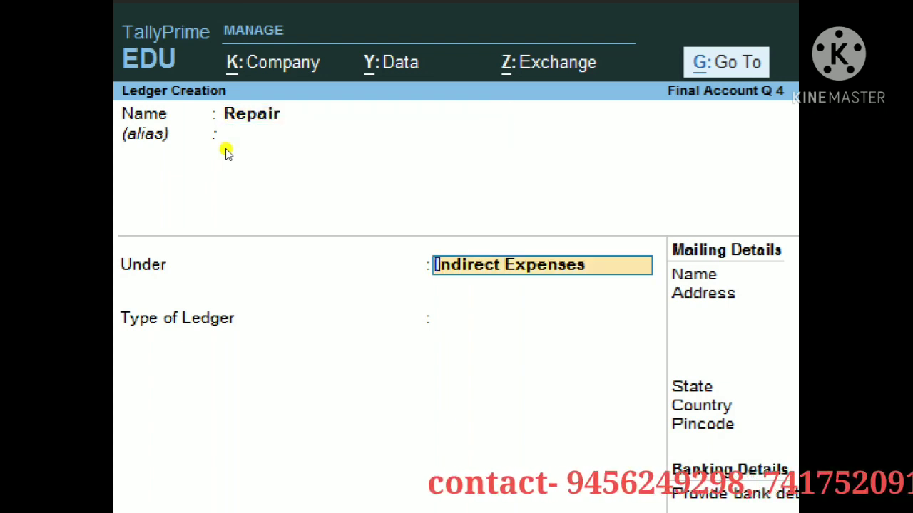
{"action": "key", "text": "Return"}
{"action": "key", "text": "Return"}
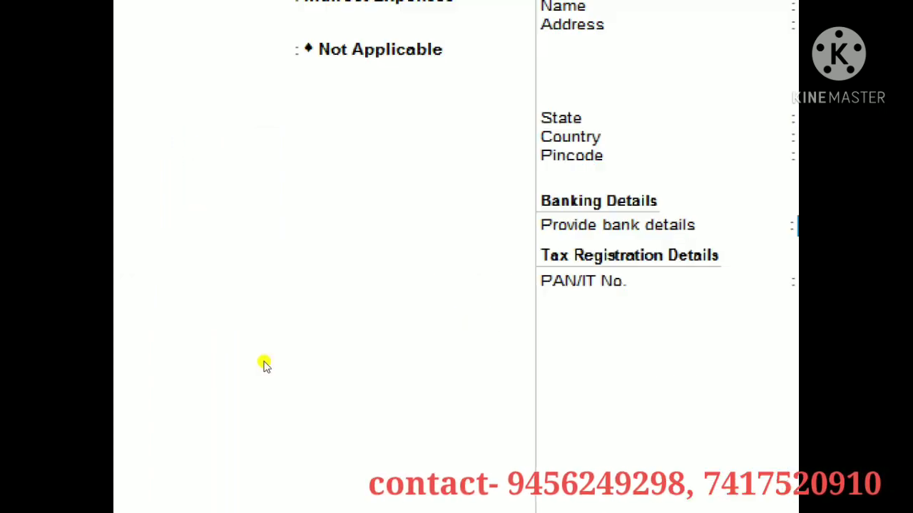
{"action": "key", "text": "Return"}
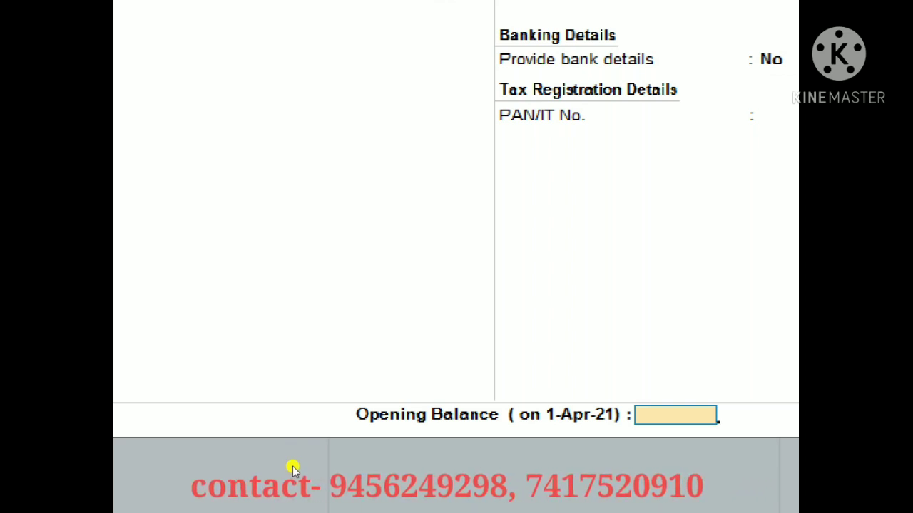
{"action": "type", "text": "230"}
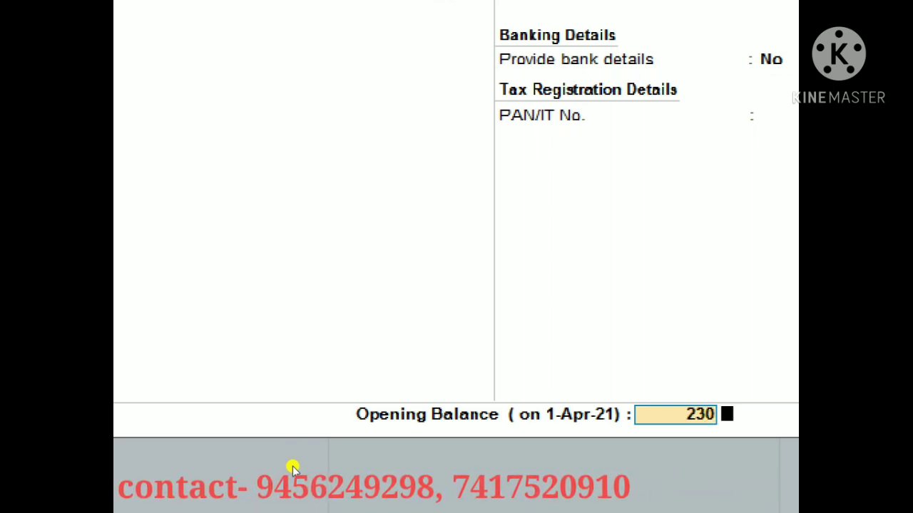
{"action": "key", "text": "Return"}
{"action": "key", "text": "ctrl+a"}
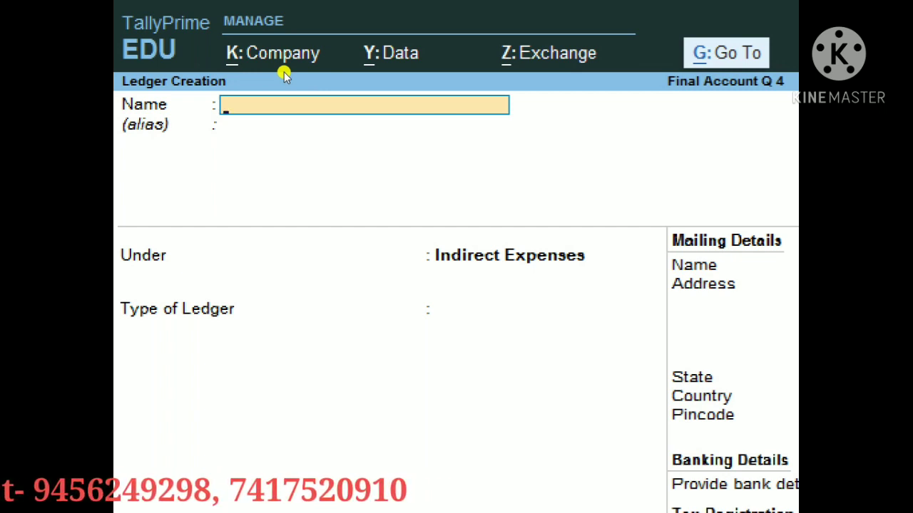
Step: Save an Advertisement ledger under Indirect Expenses with a 360 Dr opening balance
{"action": "type", "text": "Ad"}
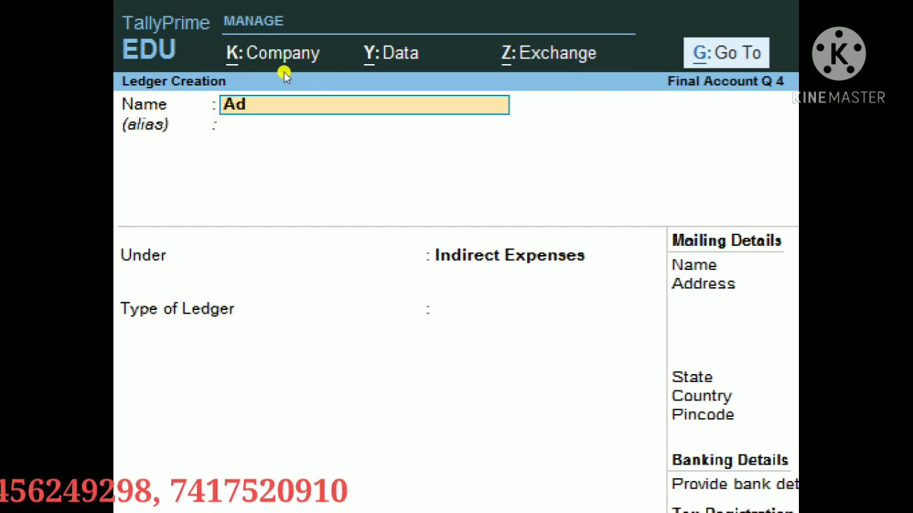
{"action": "type", "text": "visem"}
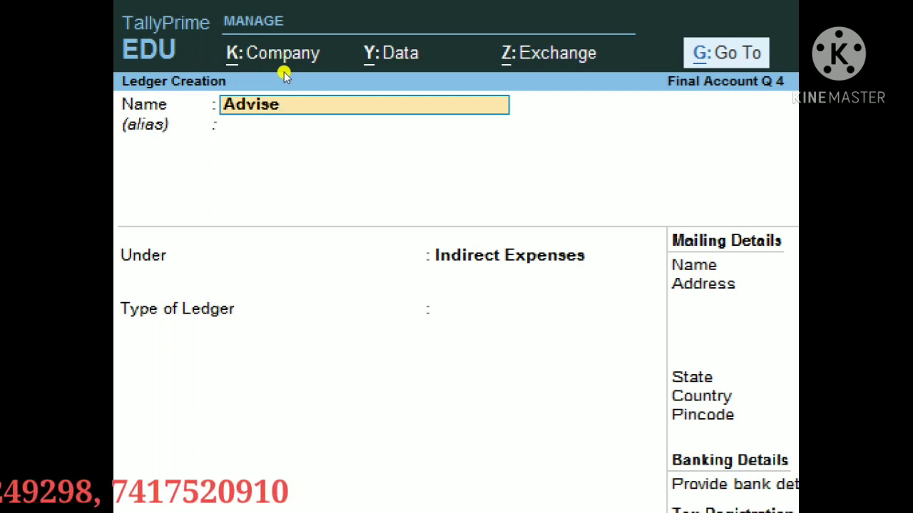
{"action": "key", "text": "BackSpace"}
{"action": "key", "text": "BackSpace"}
{"action": "key", "text": "BackSpace"}
{"action": "key", "text": "BackSpace"}
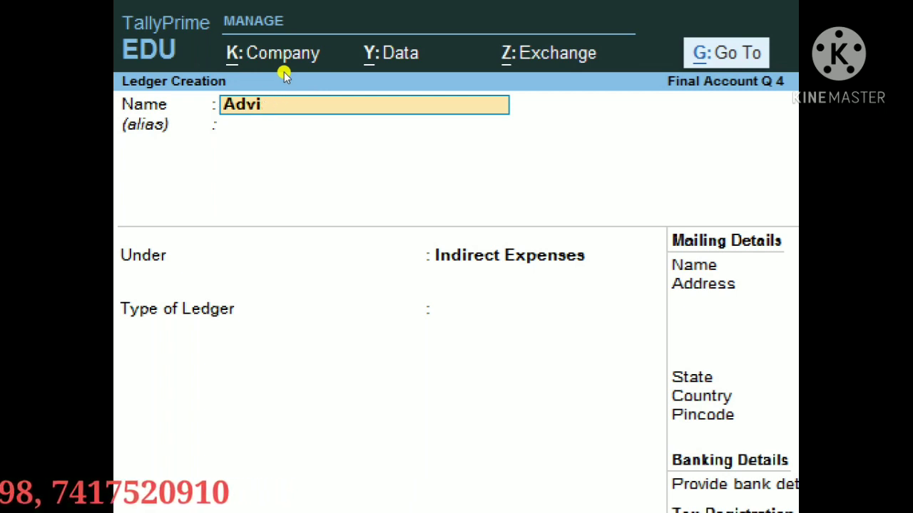
{"action": "type", "text": "ertis"}
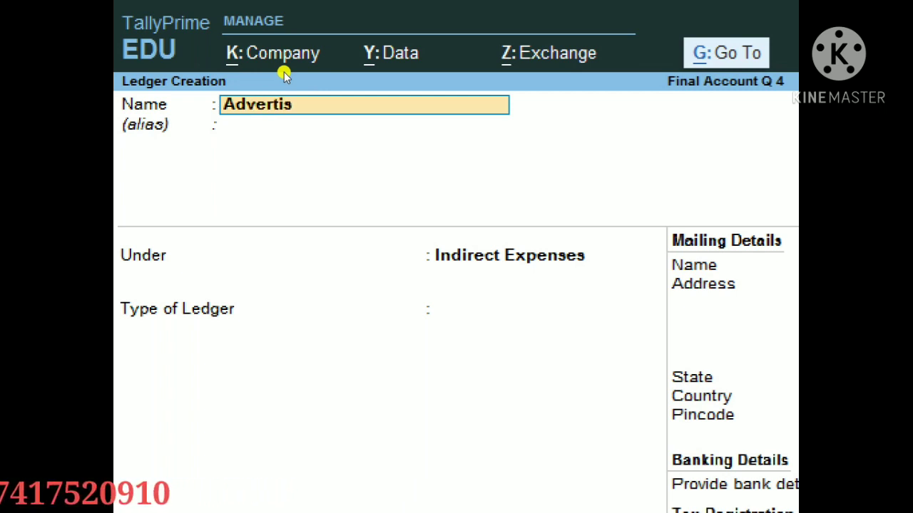
{"action": "type", "text": "ement"}
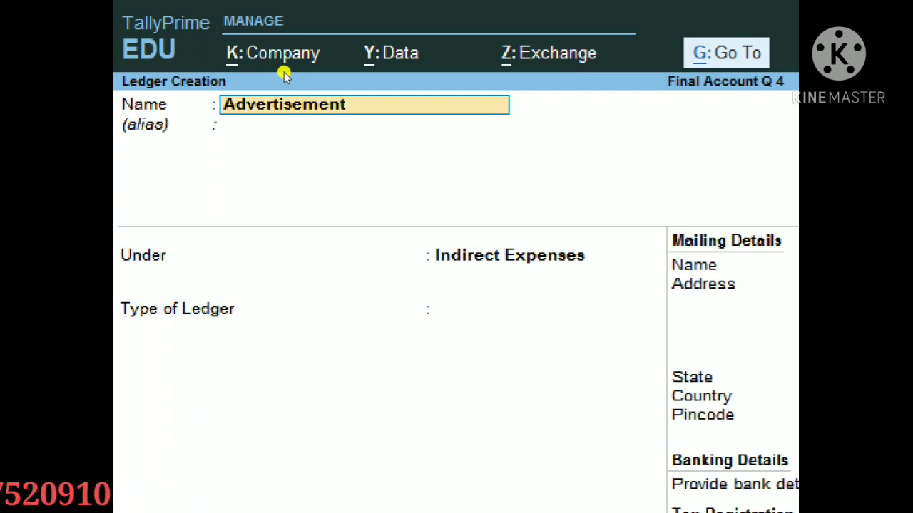
{"action": "key", "text": "Return"}
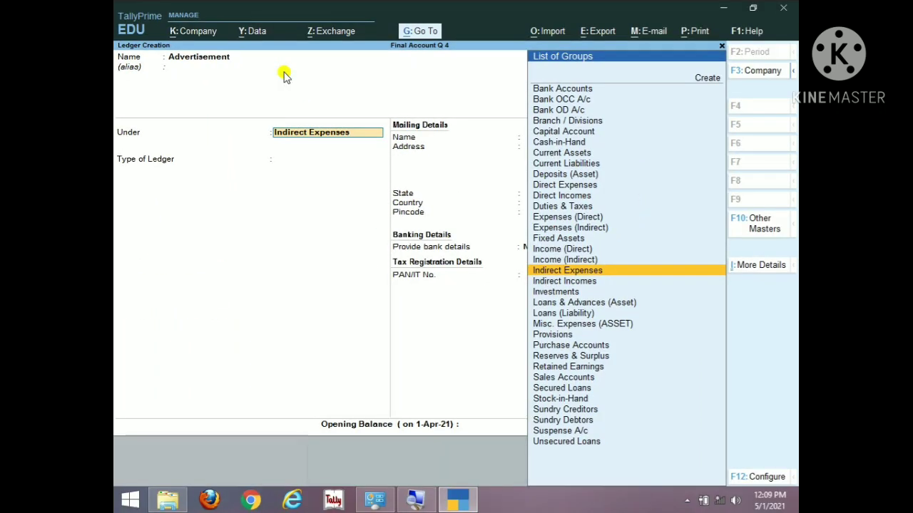
{"action": "key", "text": "Return"}
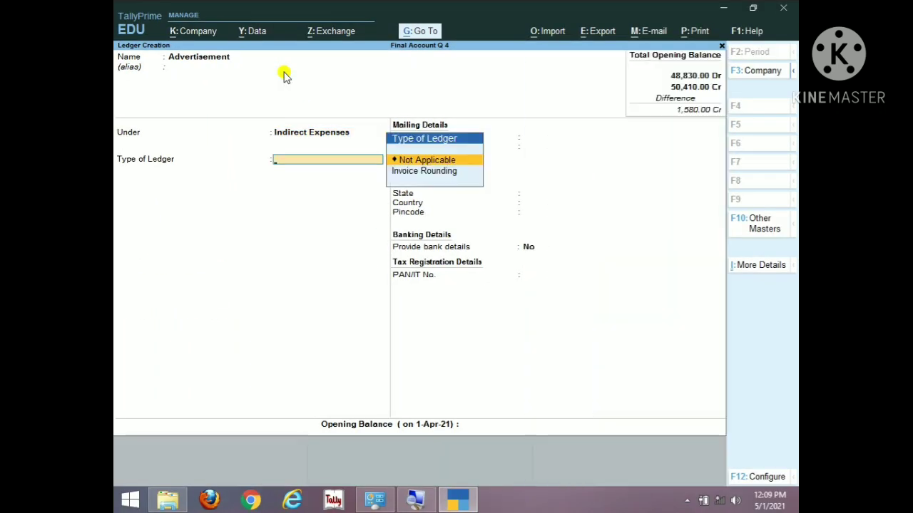
{"action": "key", "text": "Return"}
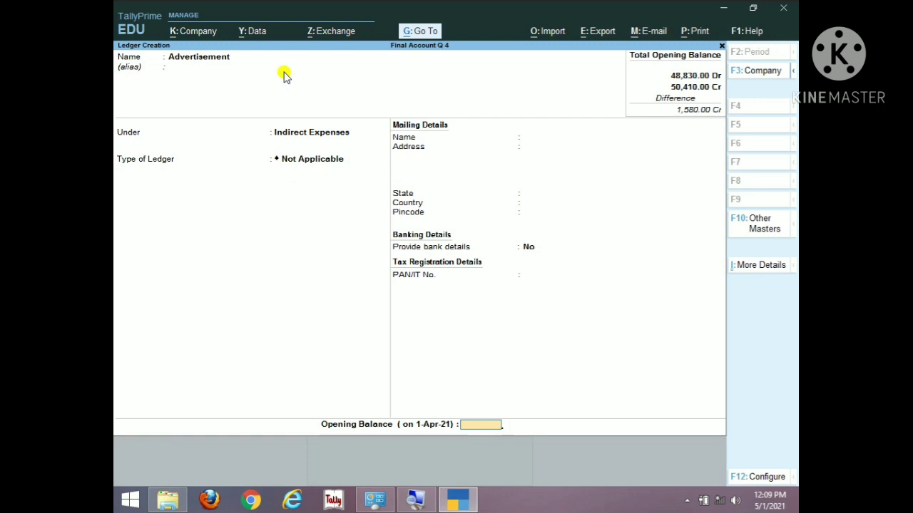
{"action": "type", "text": "360"}
{"action": "key", "text": "Return"}
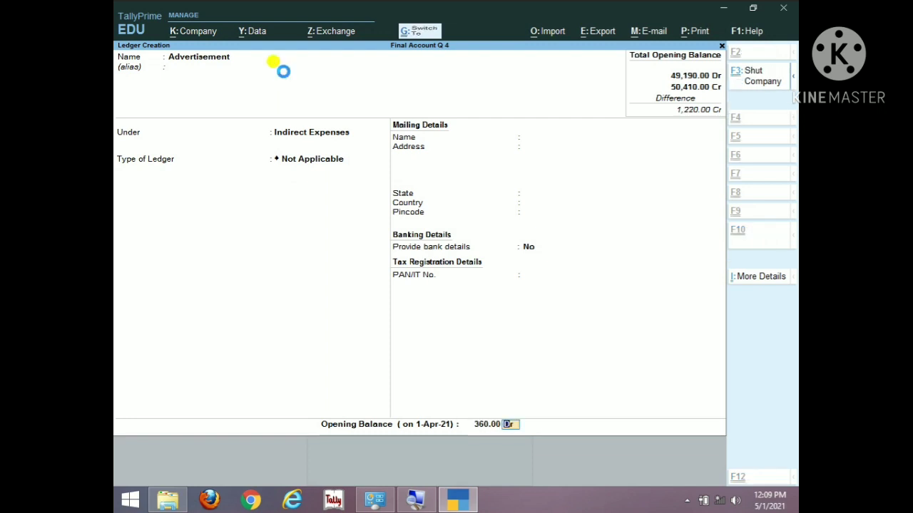
{"action": "key", "text": "ctrl+a"}
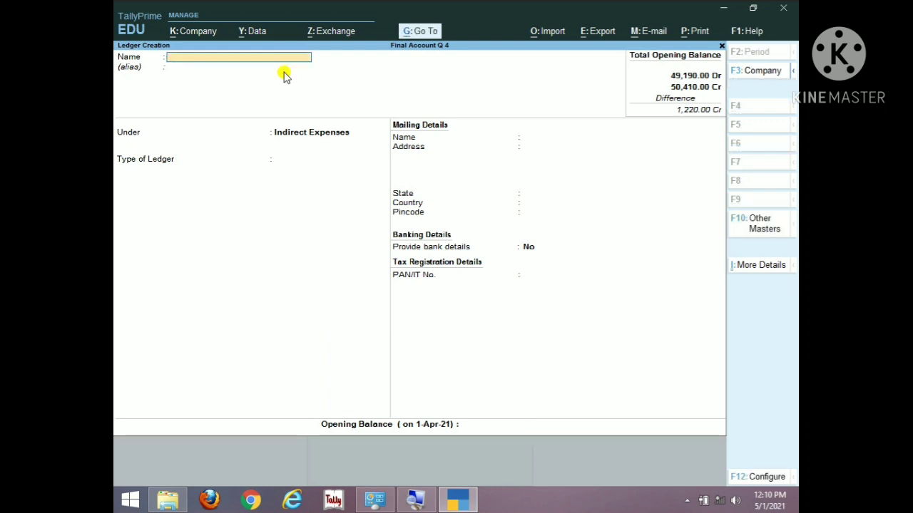
Step: Enter a Postage ledger under Indirect Expenses, type Not Applicable, with a 520 Dr opening balance
{"action": "type", "text": "Postage"}
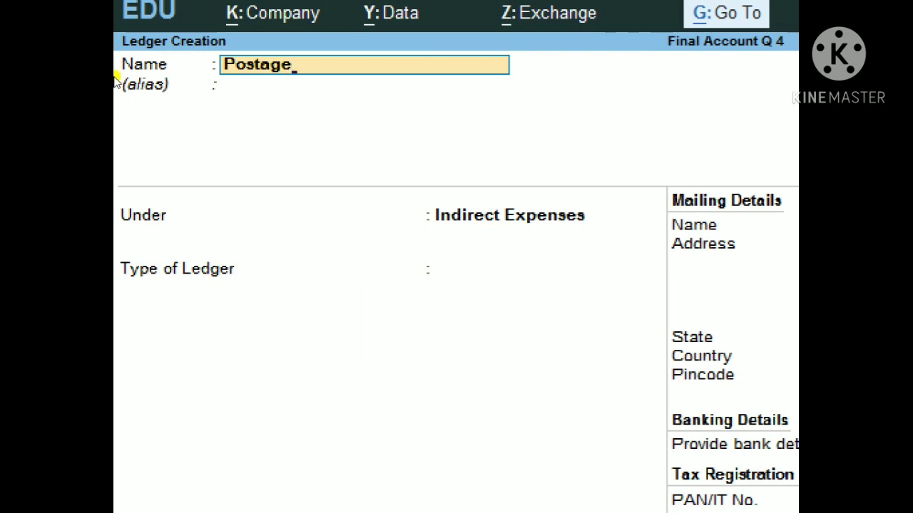
{"action": "key", "text": "Return"}
{"action": "key", "text": "Return"}
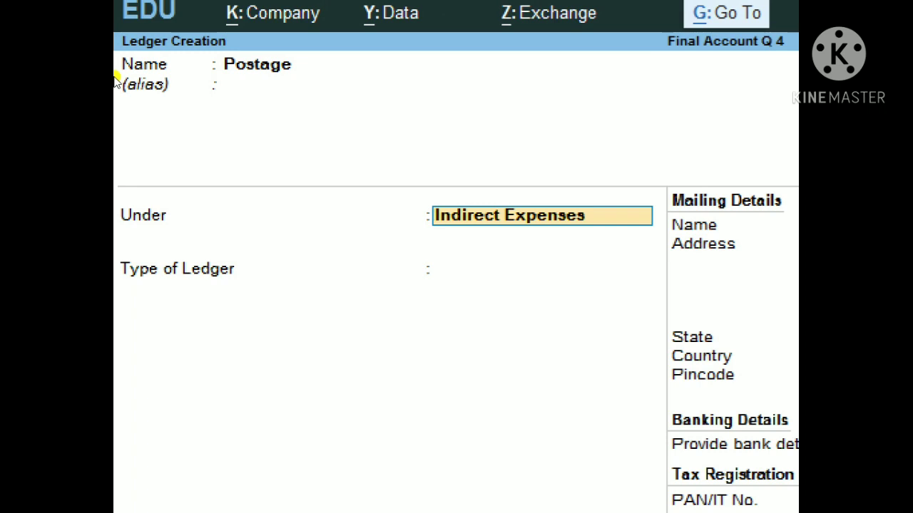
{"action": "key", "text": "Return"}
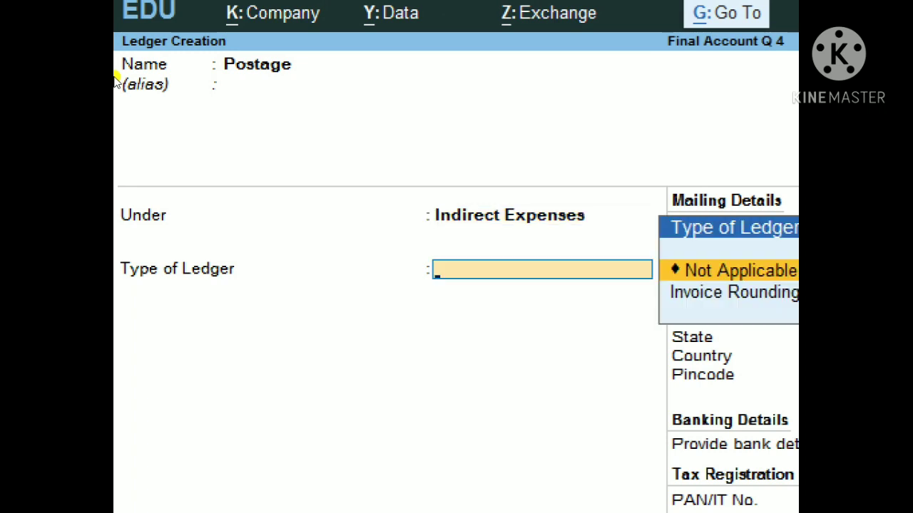
{"action": "key", "text": "Return"}
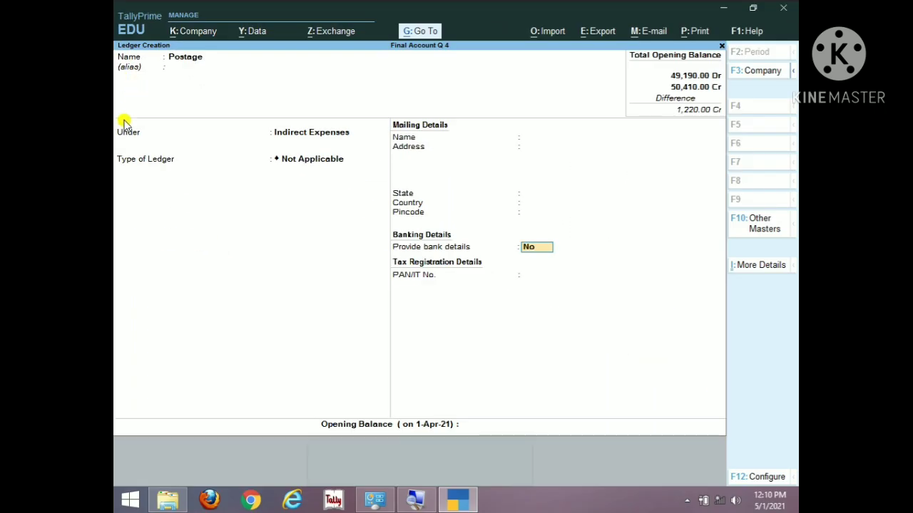
{"action": "key", "text": "Return"}
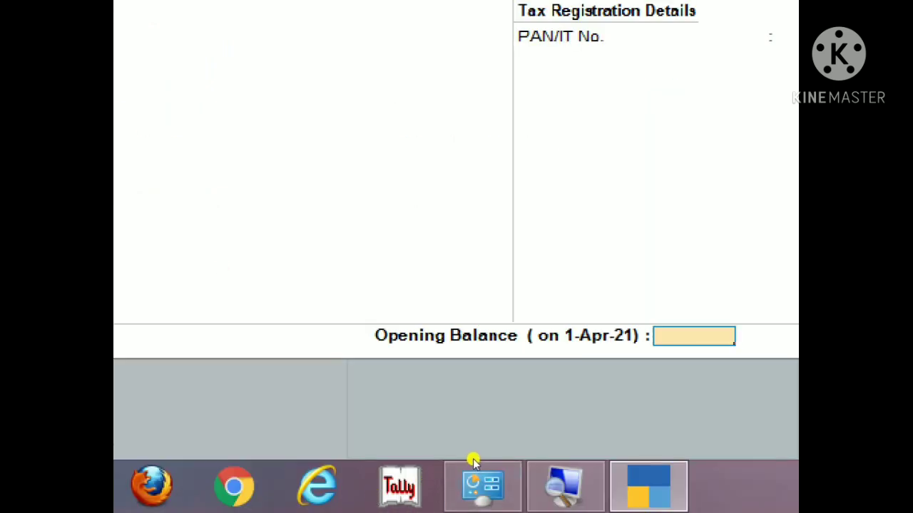
{"action": "type", "text": "520"}
{"action": "key", "text": "Return"}
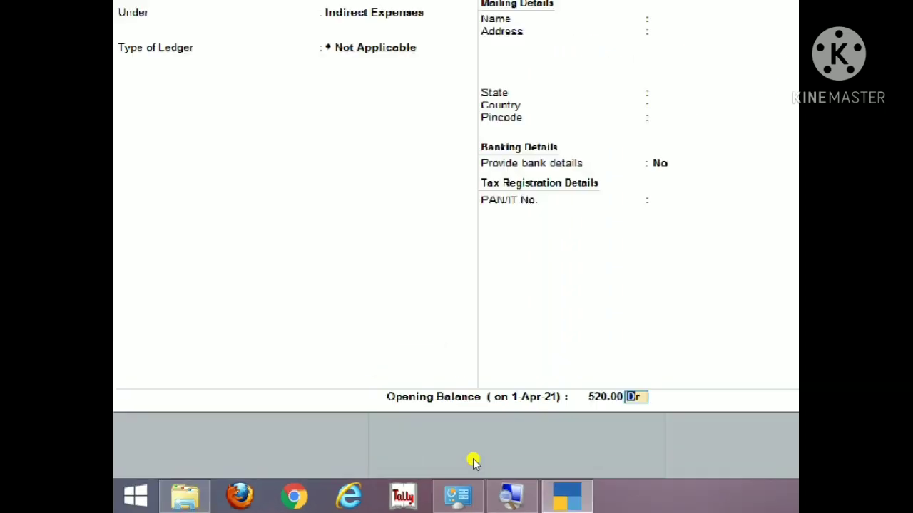
{"action": "key", "text": "Return"}
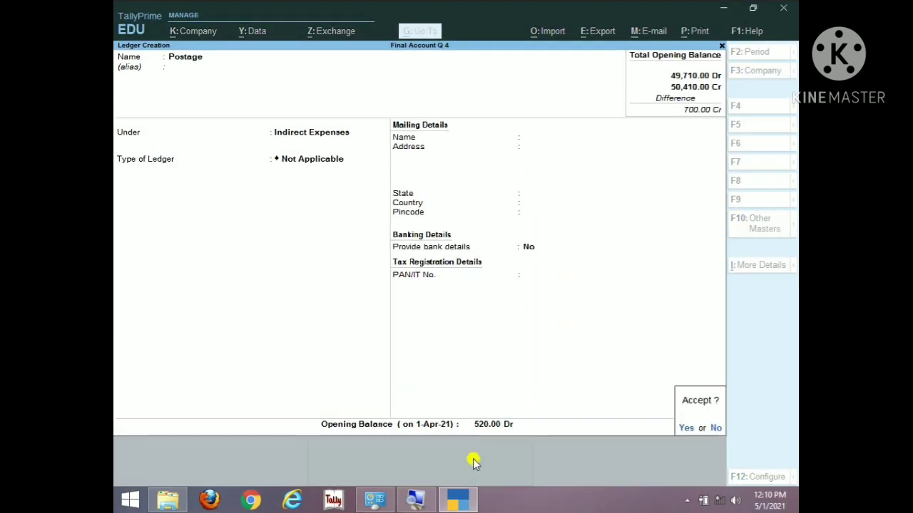
{"action": "key", "text": "Return"}
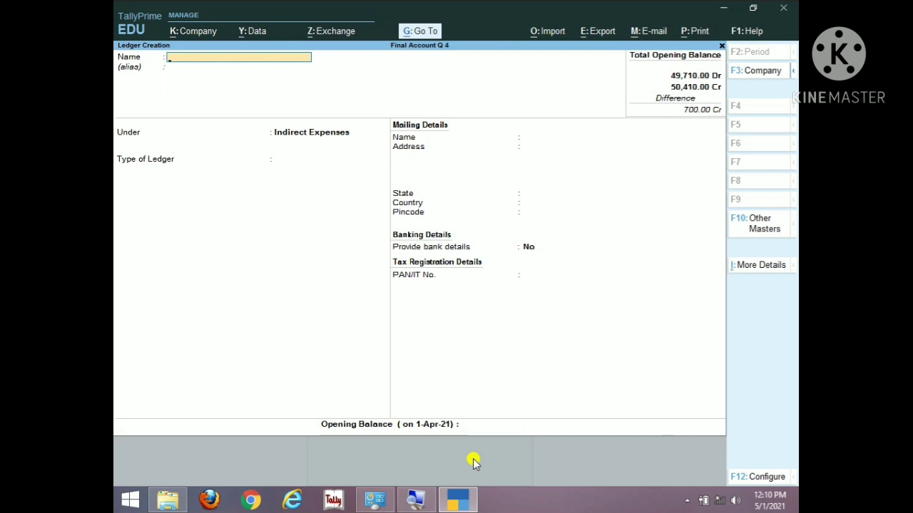
Step: Save a Trade Exp ledger under Indirect Expenses with a 380 Dr opening balance
{"action": "type", "text": "T"}
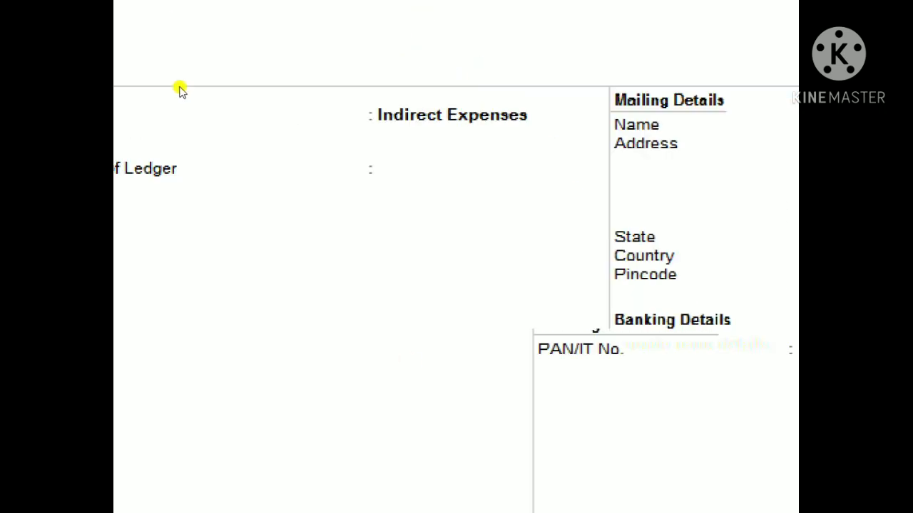
{"action": "type", "text": "ra"}
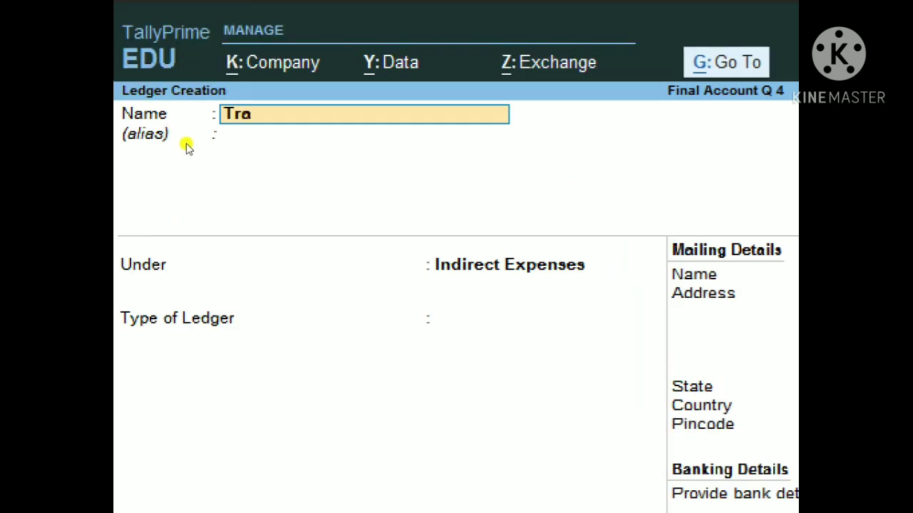
{"action": "type", "text": "de Exp"}
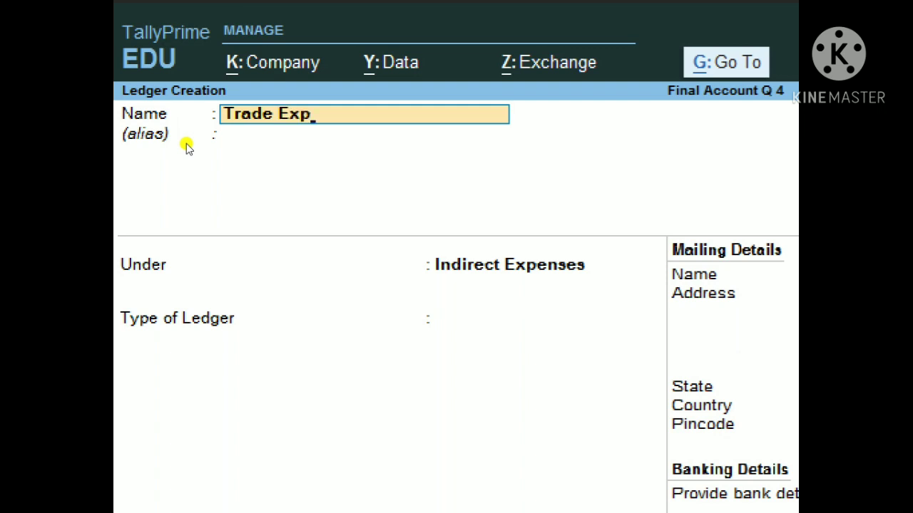
{"action": "key", "text": "Return"}
{"action": "key", "text": "Return"}
{"action": "key", "text": "Return"}
{"action": "key", "text": "Return"}
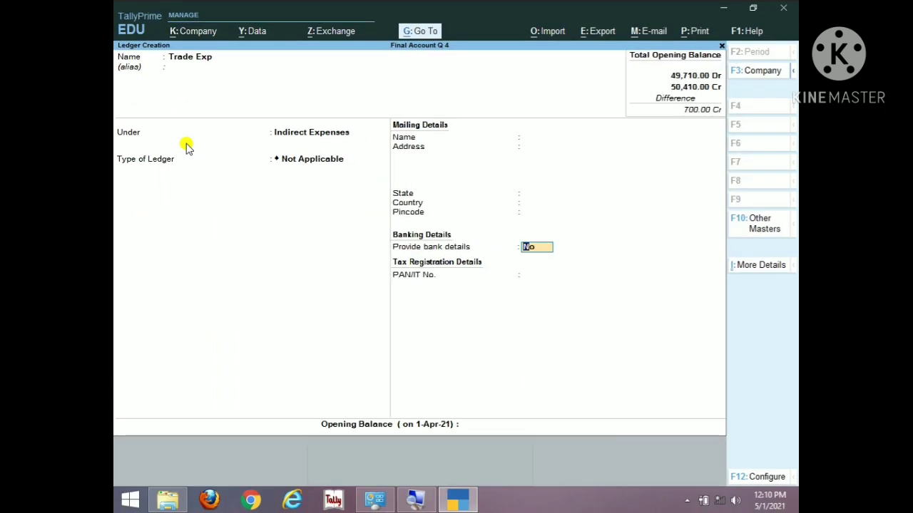
{"action": "key", "text": "Return"}
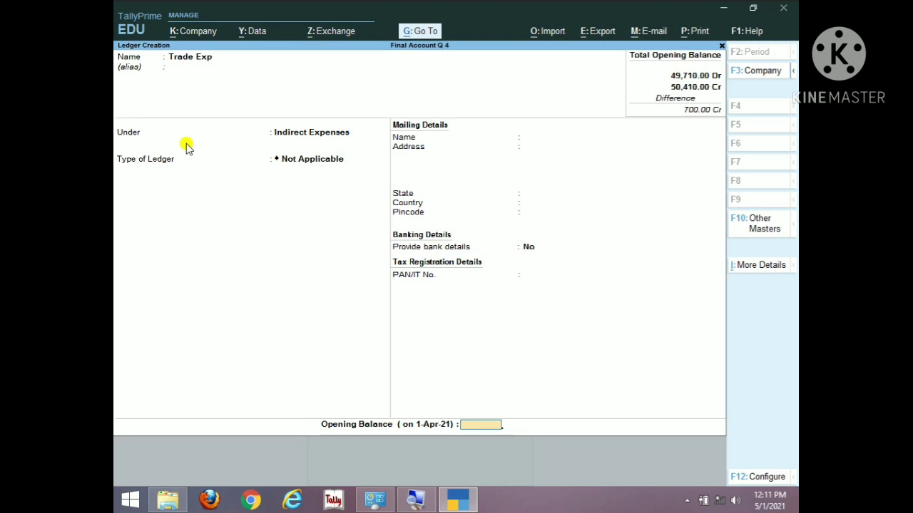
{"action": "type", "text": "380"}
{"action": "key", "text": "Return"}
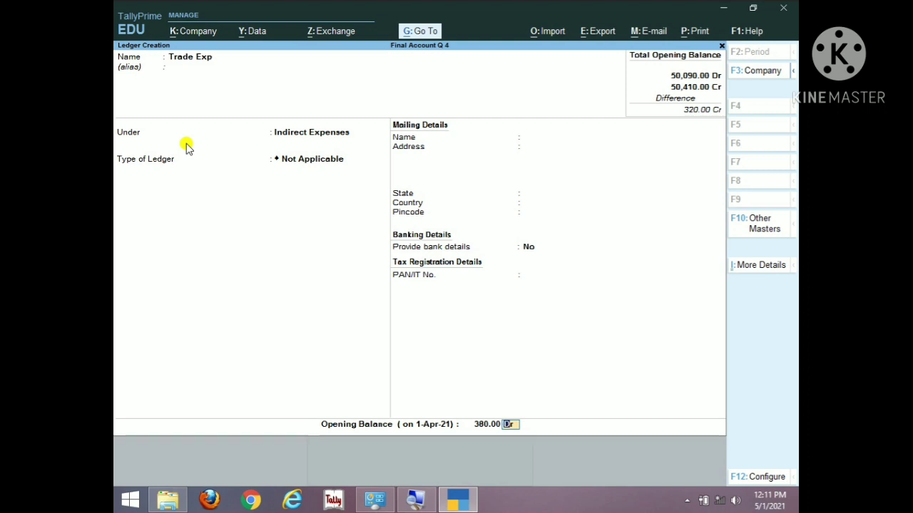
{"action": "key", "text": "super"}
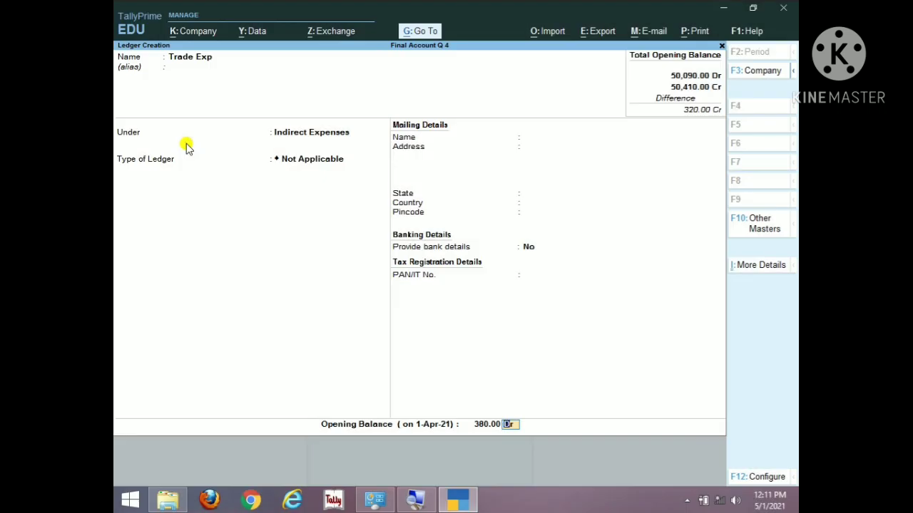
{"action": "key", "text": "Return"}
{"action": "left_click", "coordinate": [186, 146]}
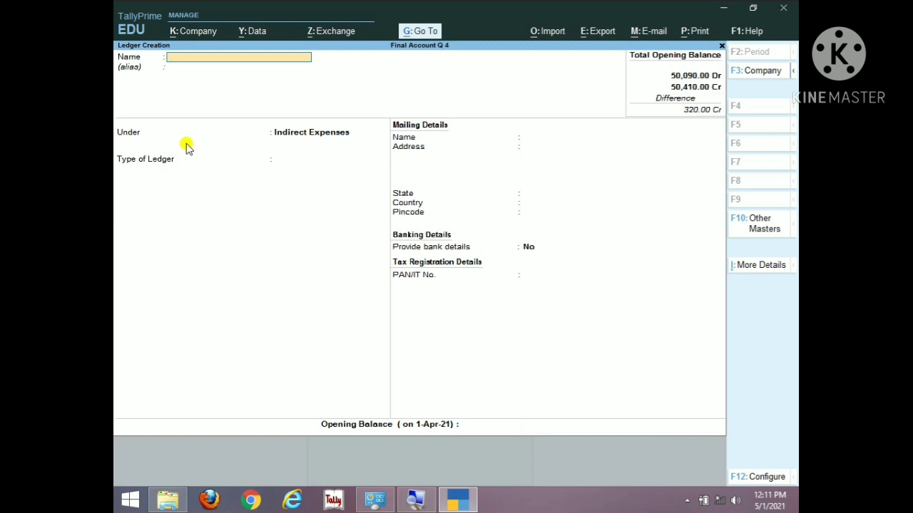
{"action": "key", "text": "Escape"}
Step: Quit Ledger Creation and open the Profit & Loss A/c report from Gateway of Tally
{"action": "key", "text": "y"}
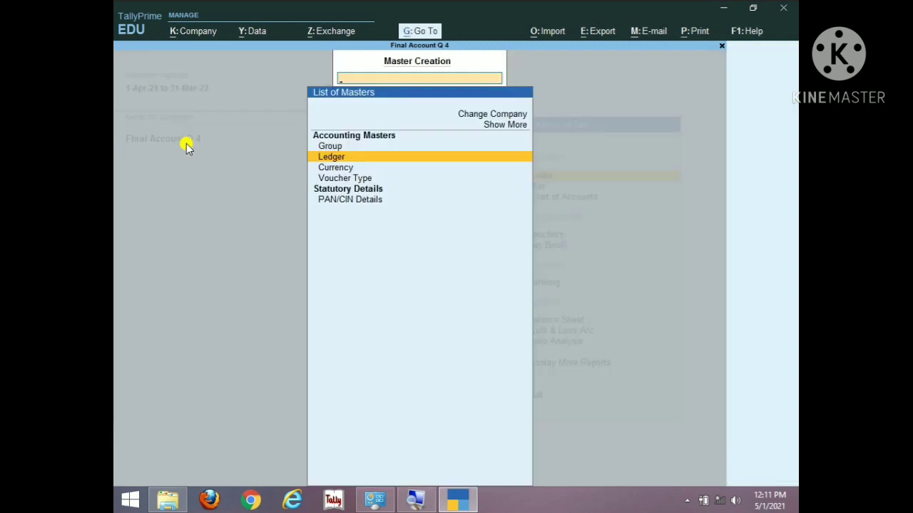
{"action": "key", "text": "Escape"}
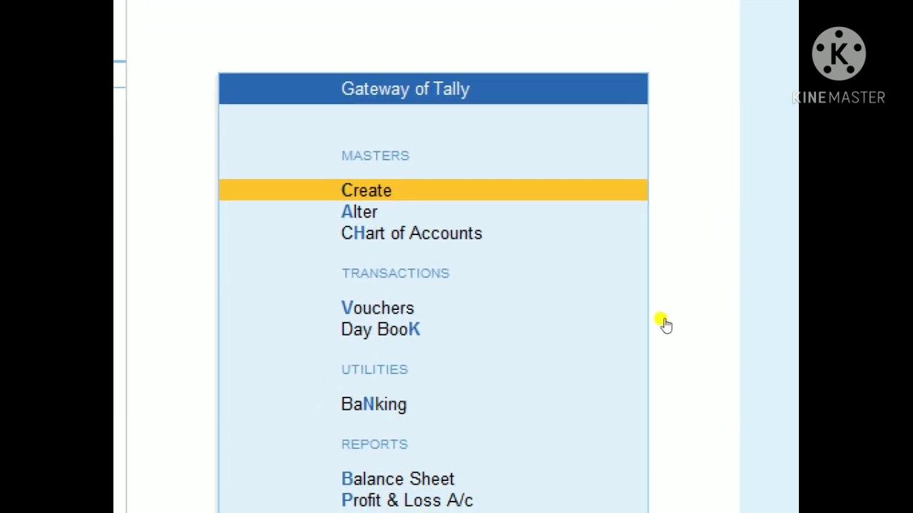
{"action": "key", "text": "Down"}
{"action": "key", "text": "Down"}
{"action": "key", "text": "Down"}
{"action": "key", "text": "Down"}
{"action": "key", "text": "Down"}
{"action": "key", "text": "Down"}
{"action": "key", "text": "Down"}
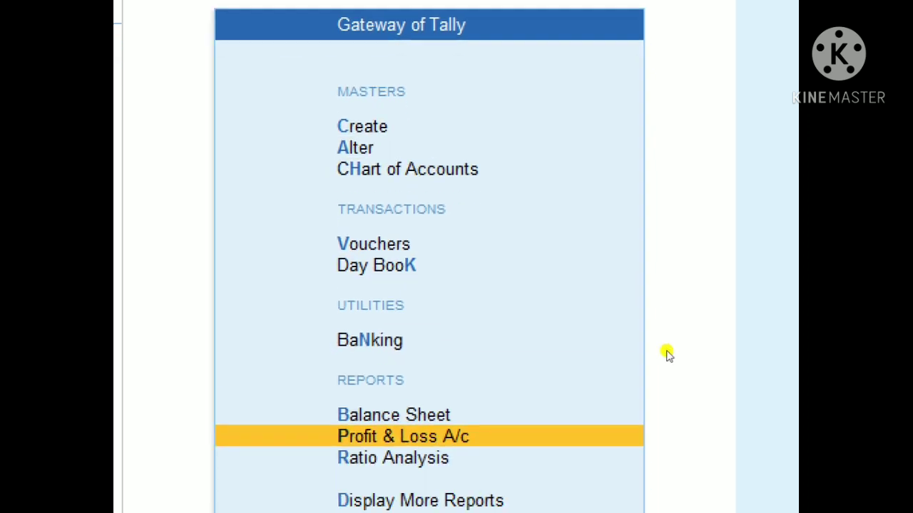
{"action": "key", "text": "Return"}
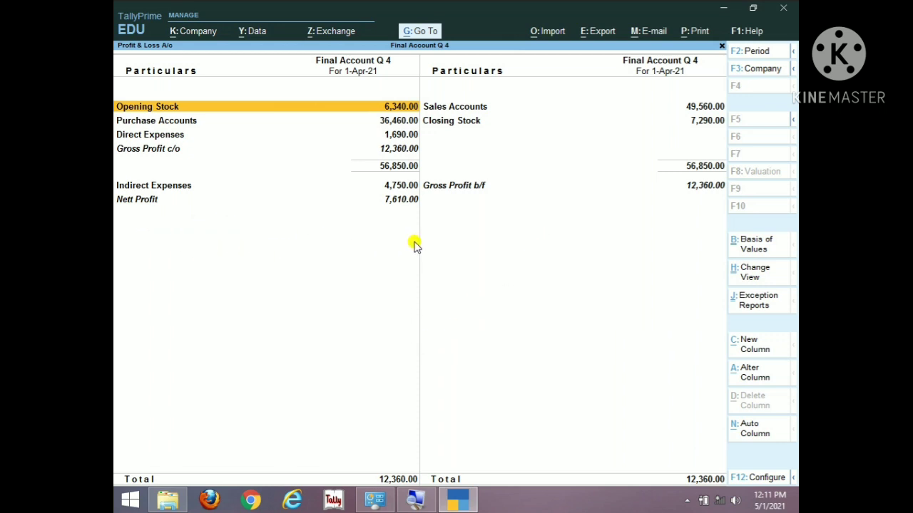
Step: Switch the Profit & Loss A/c to Detailed view with Alt+F5 to itemise each ledger
{"action": "key", "text": "alt+F5"}
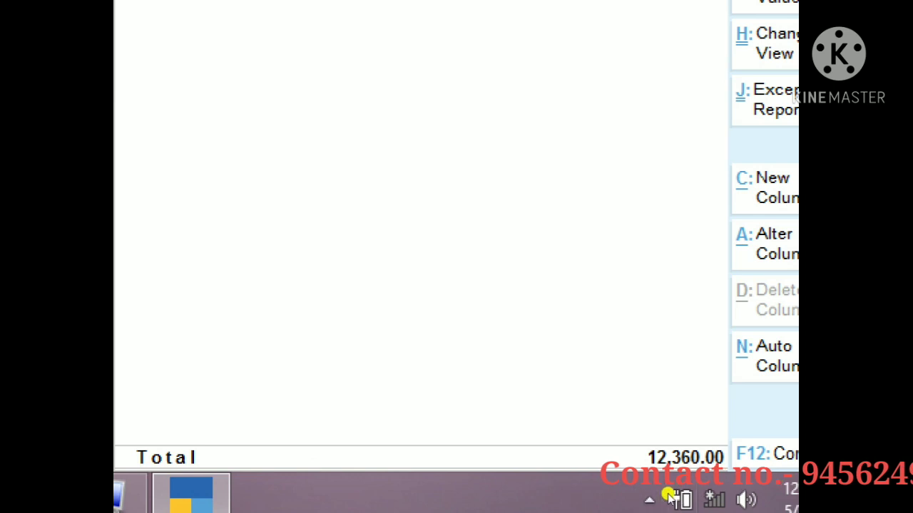
{"action": "mouse_move", "coordinate": [410, 493]}
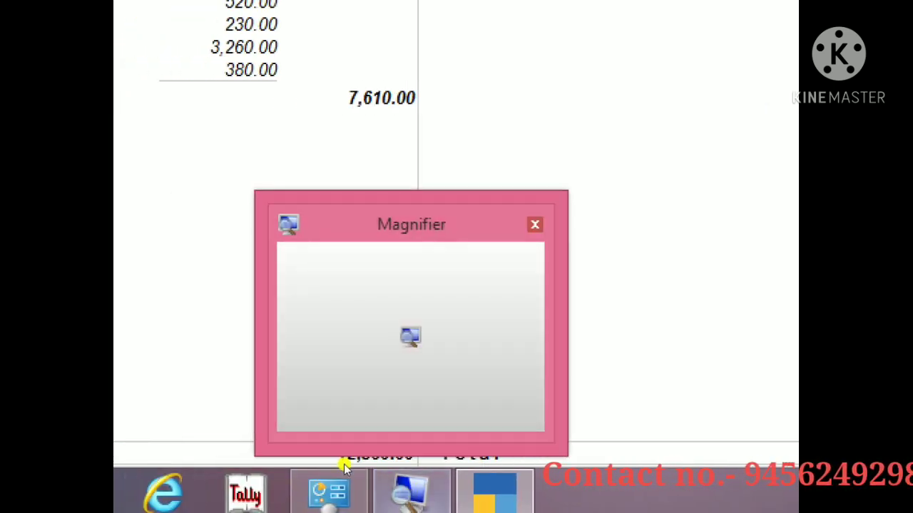